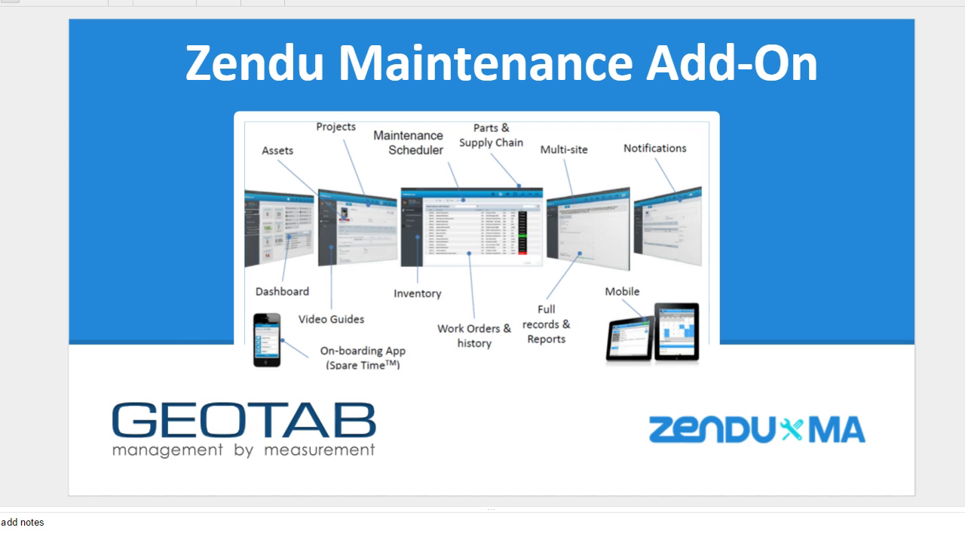
pyautogui.press('Down')
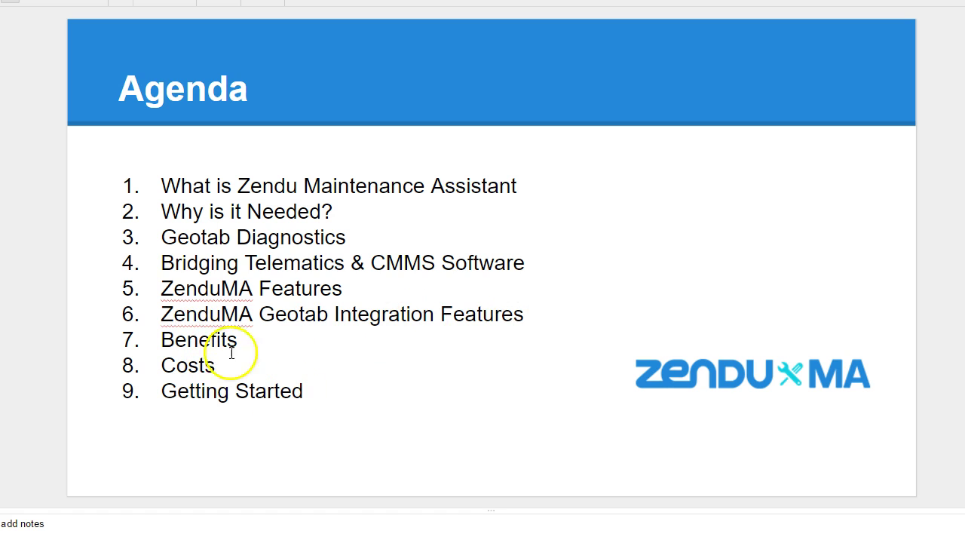
pyautogui.press('pagedown')
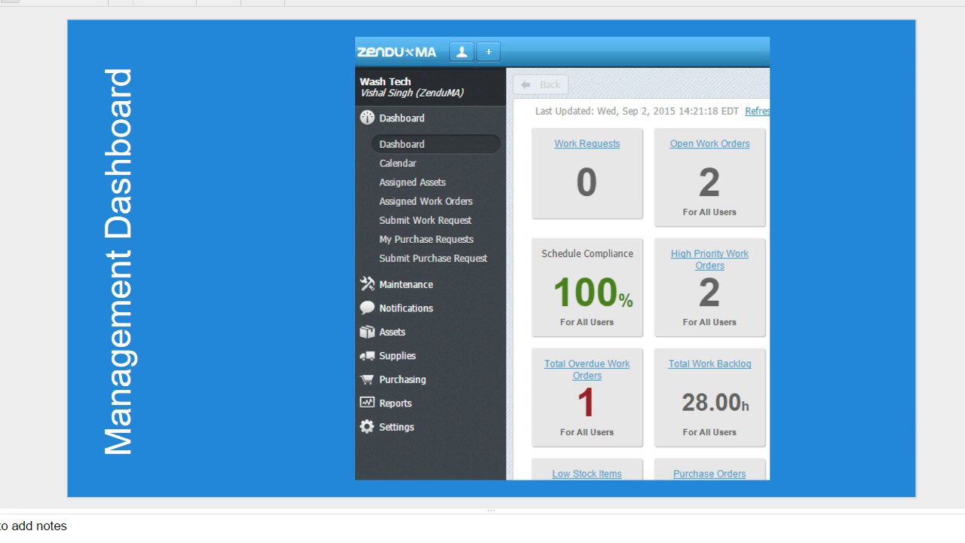
pyautogui.press('pagedown')
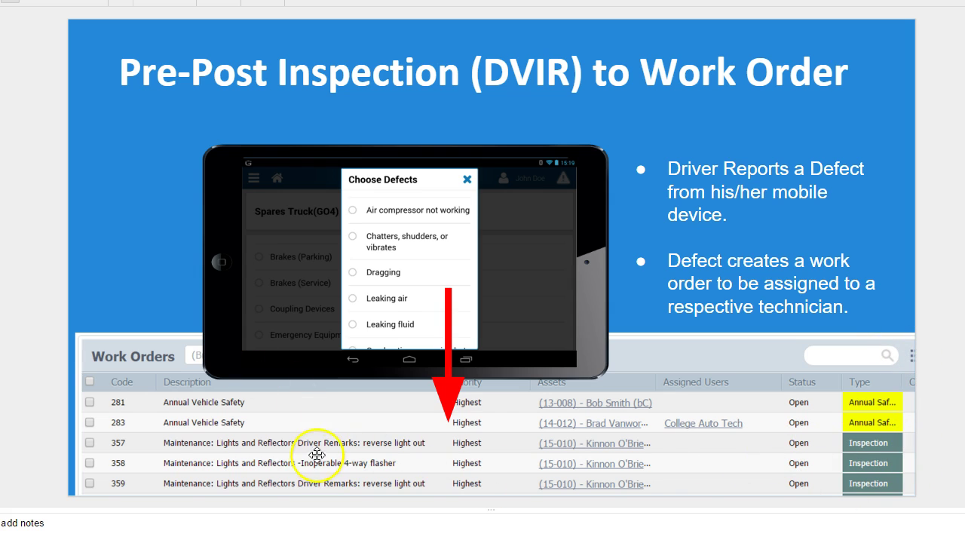
pyautogui.press('Down')
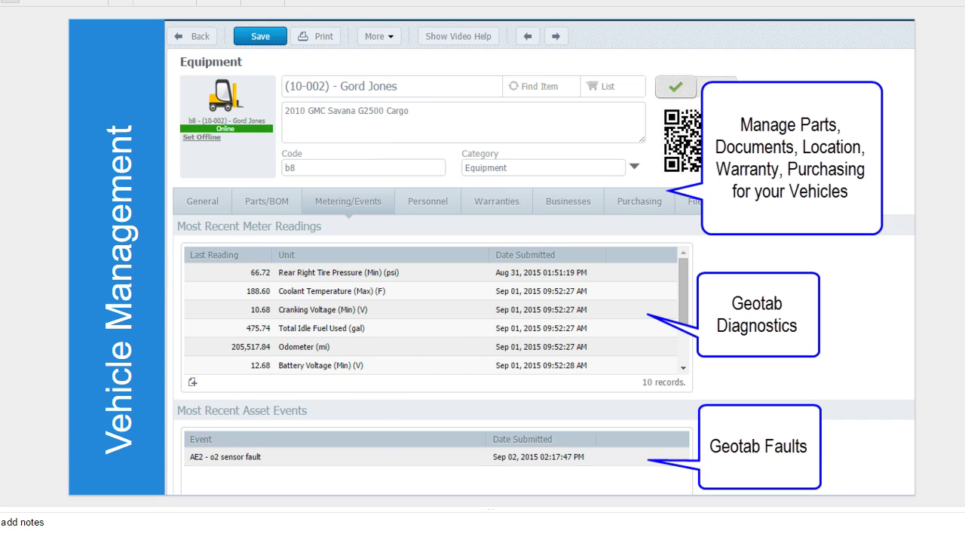
pyautogui.press('pagedown')
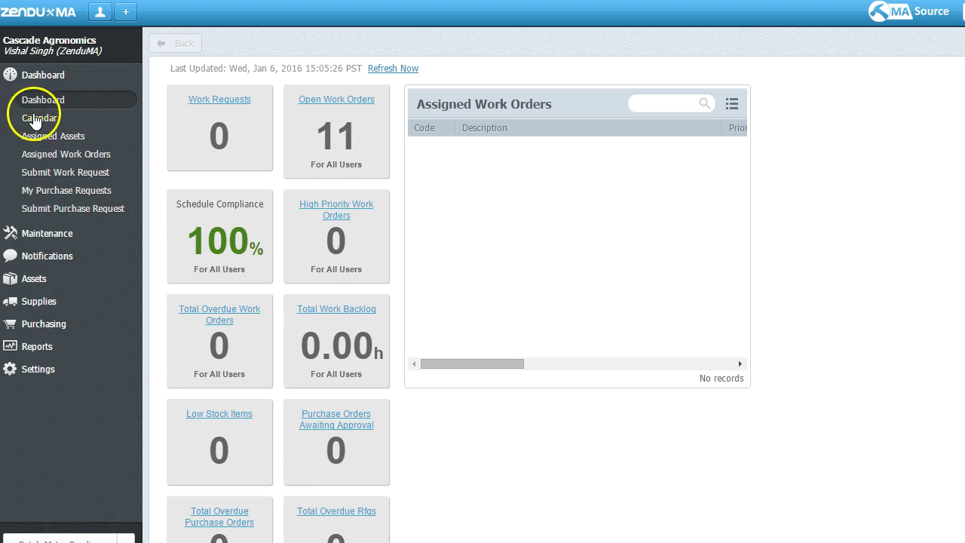
# Create a new maintenance work order and assign the asset 1137 (b36) to it
pyautogui.click(71, 235)
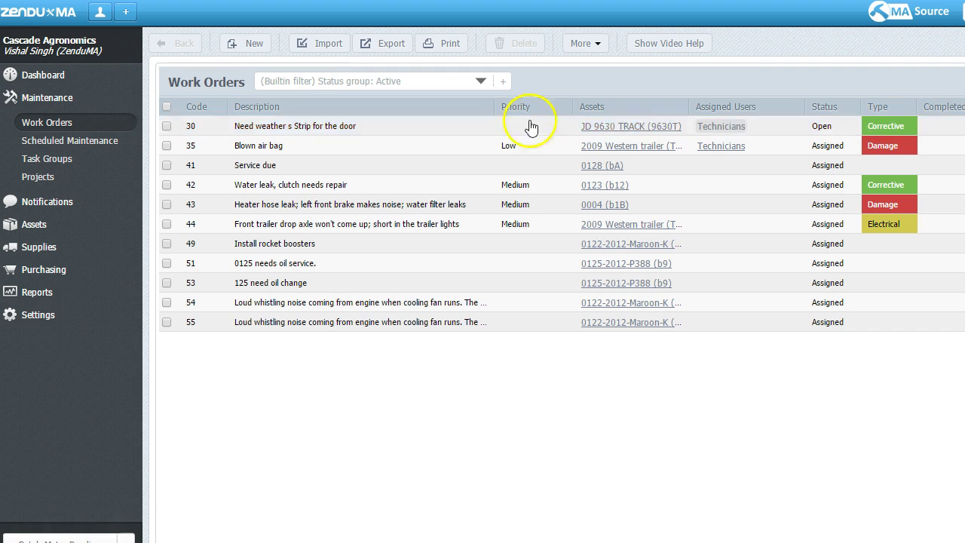
pyautogui.click(255, 46)
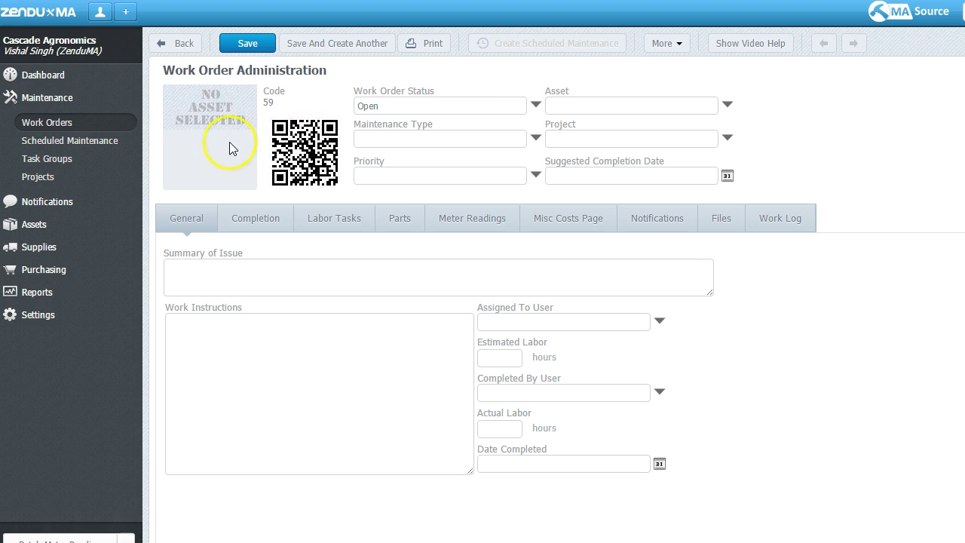
pyautogui.click(728, 106)
pyautogui.scroll(-2, 520, 317)
pyautogui.click(472, 450)
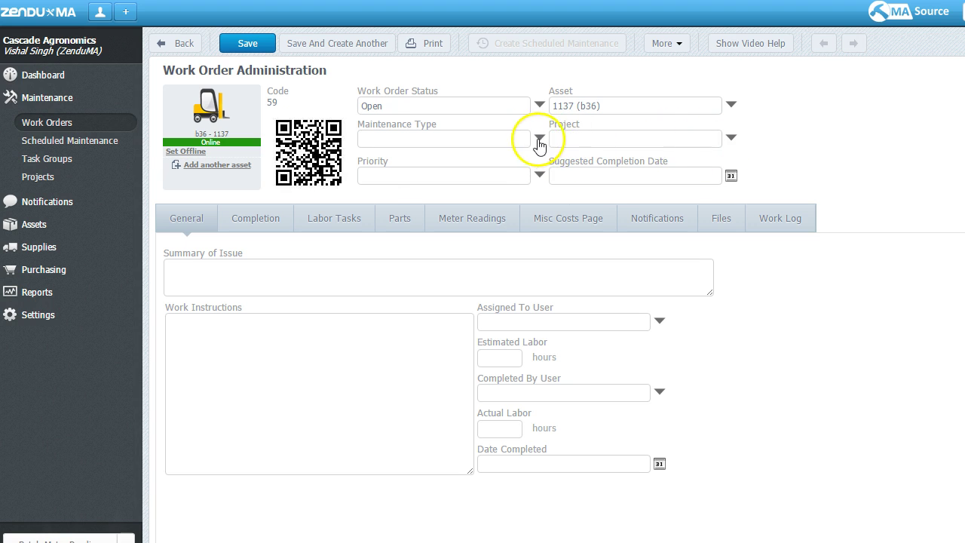
# Set the work order's maintenance type to Corrective and priority to High, with the issue summary "wiper blades dont work"
pyautogui.click(539, 138)
pyautogui.click(435, 218)
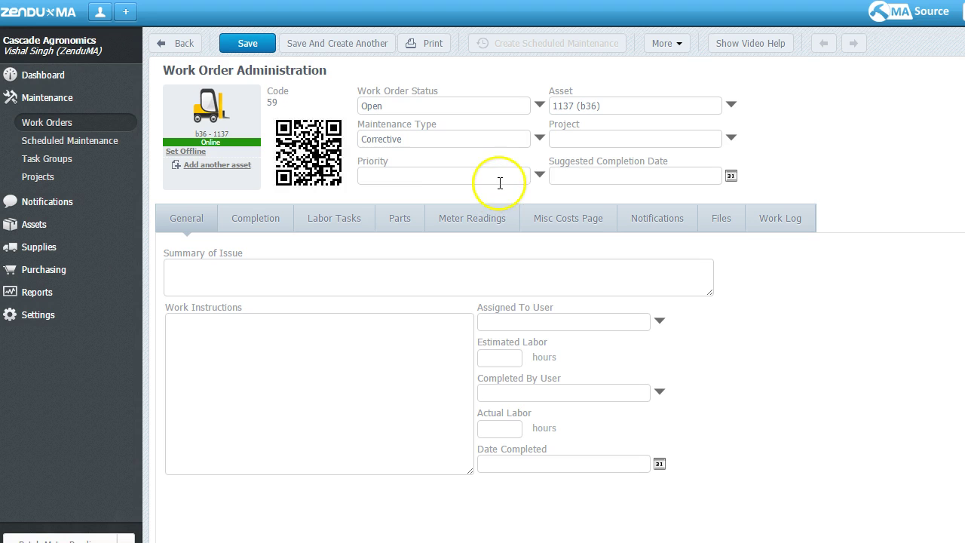
pyautogui.click(541, 175)
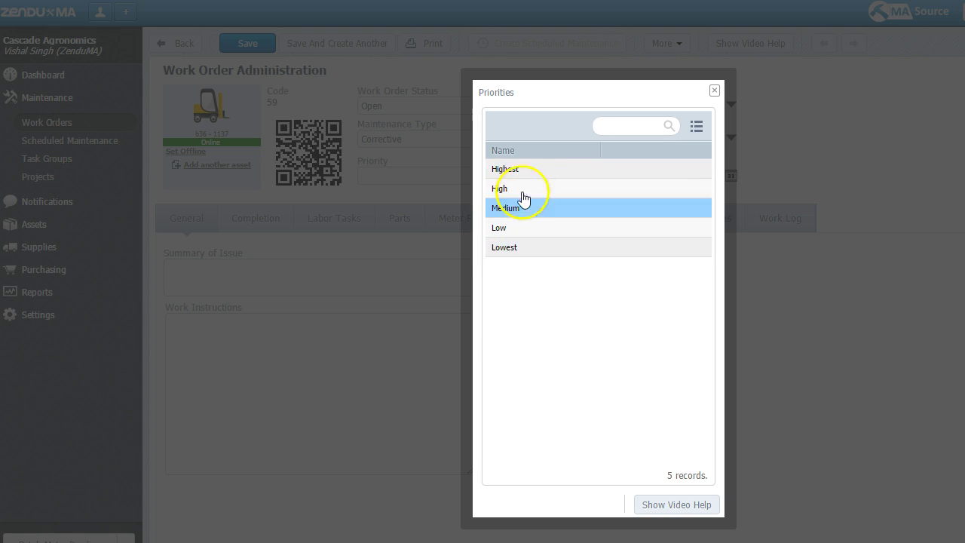
pyautogui.click(517, 190)
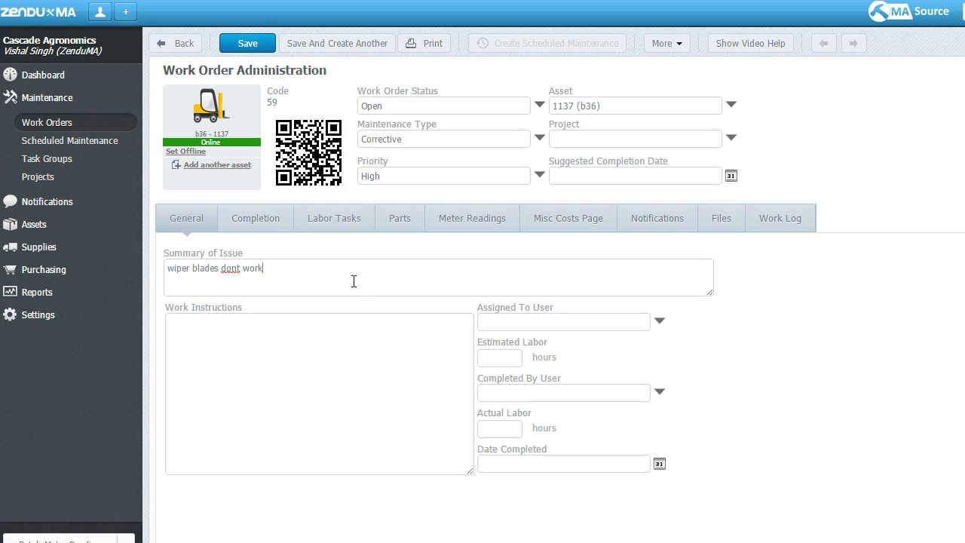
# View the users available for assigning the work order, and close the list without choosing one
pyautogui.click(397, 339)
pyautogui.click(661, 322)
pyautogui.click(863, 91)
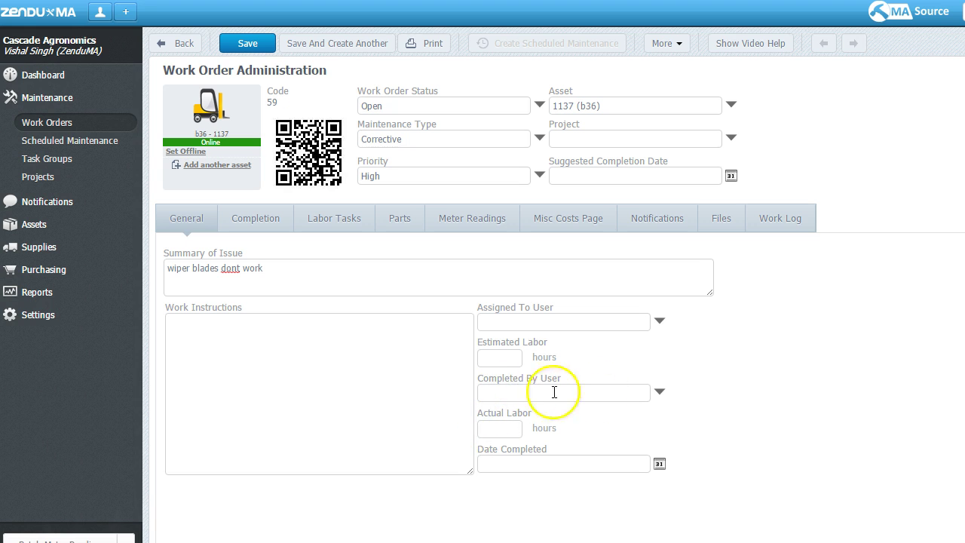
# Review the work order's cost tracking fields and completion notes
pyautogui.click(272, 220)
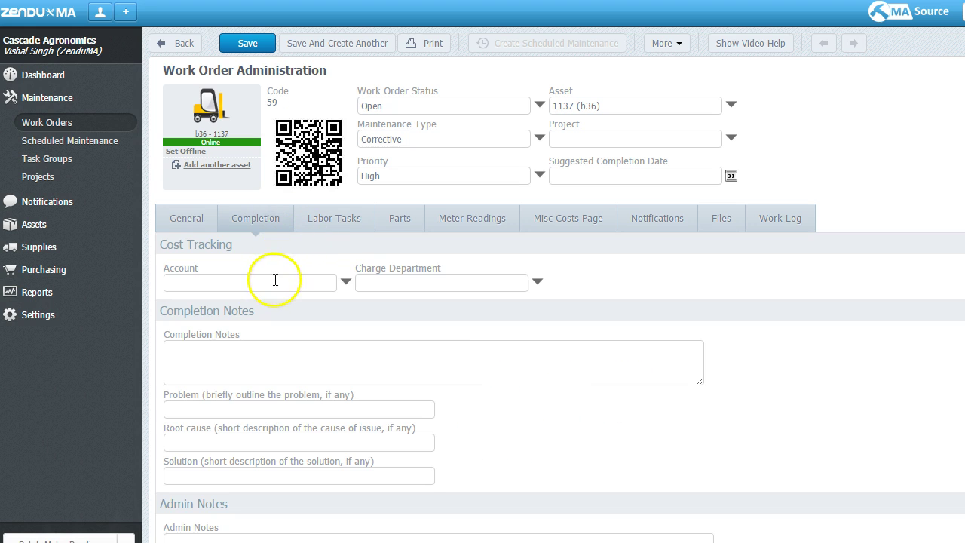
pyautogui.click(210, 281)
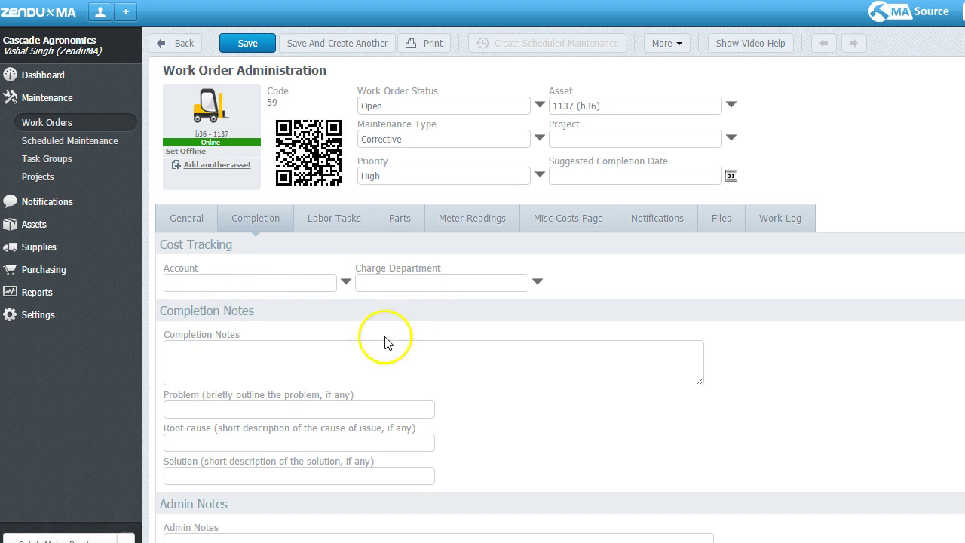
pyautogui.scroll(-1, 329, 358)
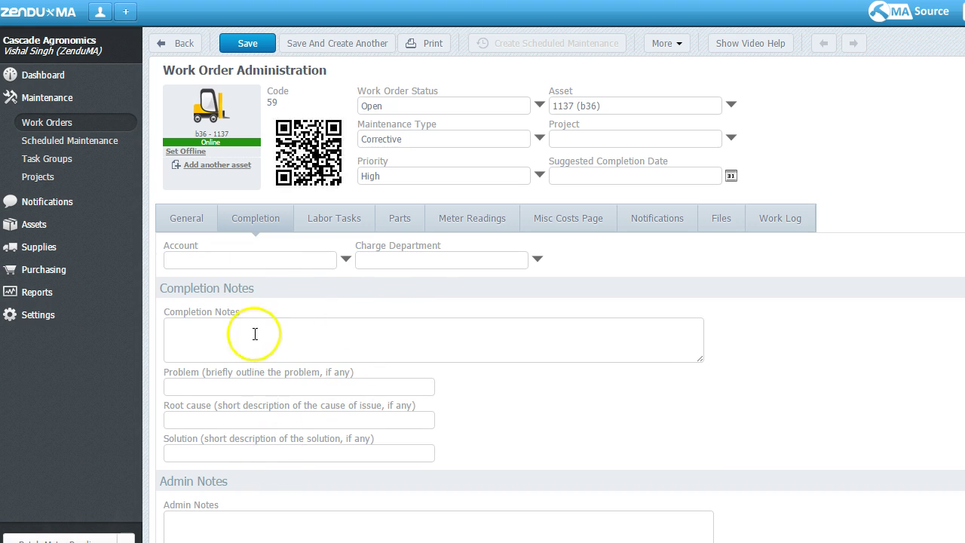
# Examine the details form of the work order's blank labor task and close it without entering anything
pyautogui.click(339, 228)
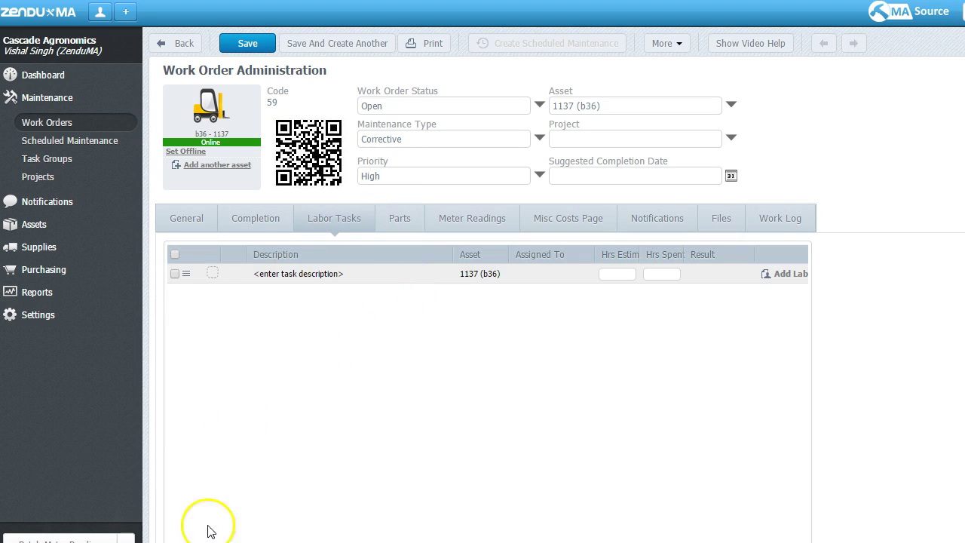
pyautogui.click(321, 274)
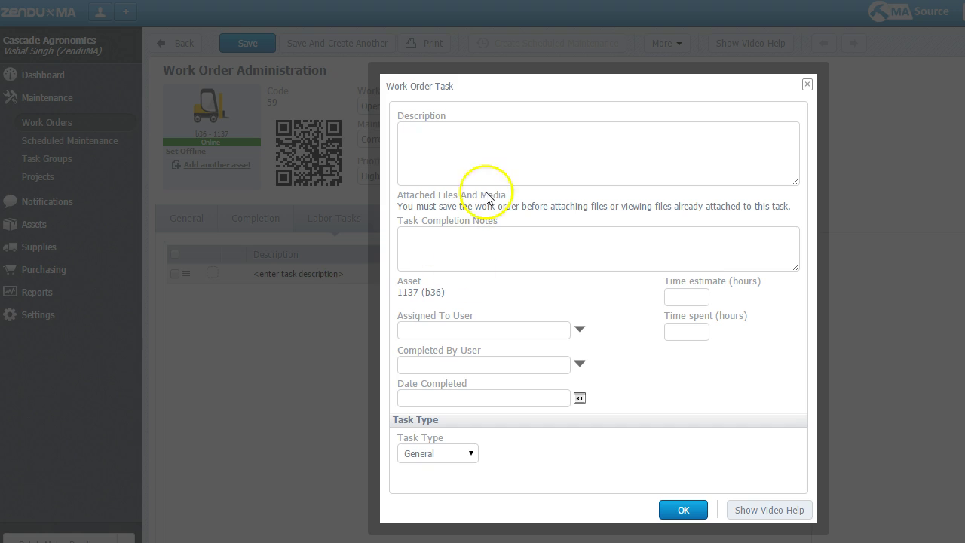
pyautogui.click(806, 84)
pyautogui.click(311, 279)
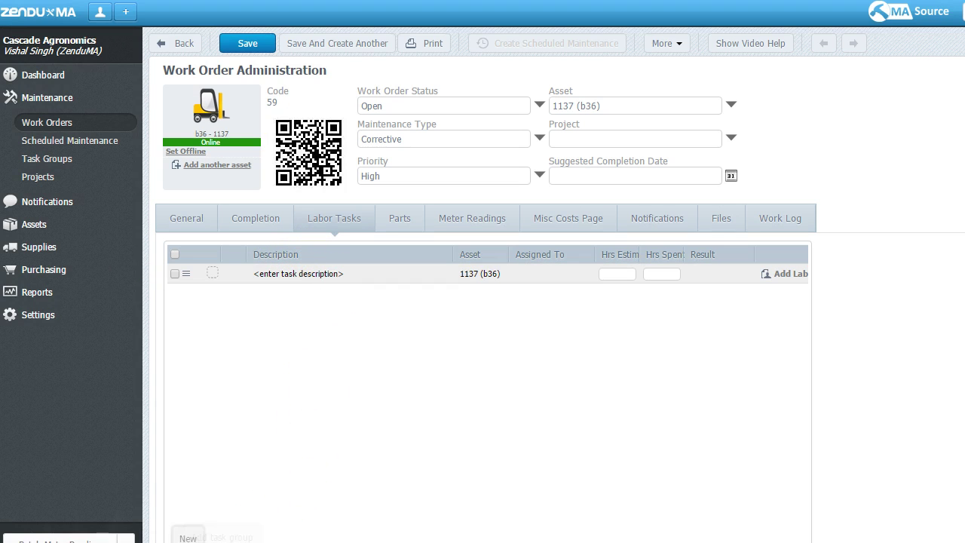
# View the task groups and the form for a new task group, and close both without adding one
pyautogui.click(222, 537)
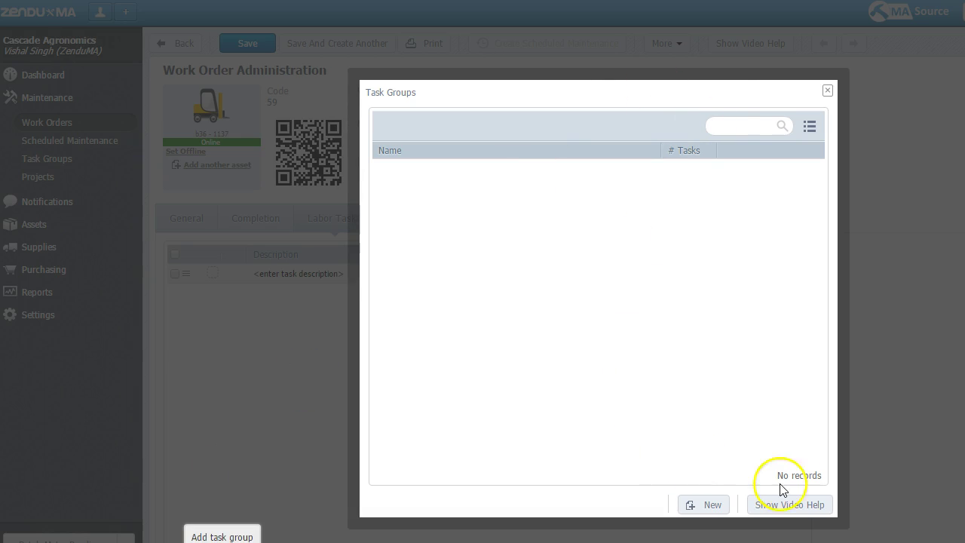
pyautogui.click(710, 502)
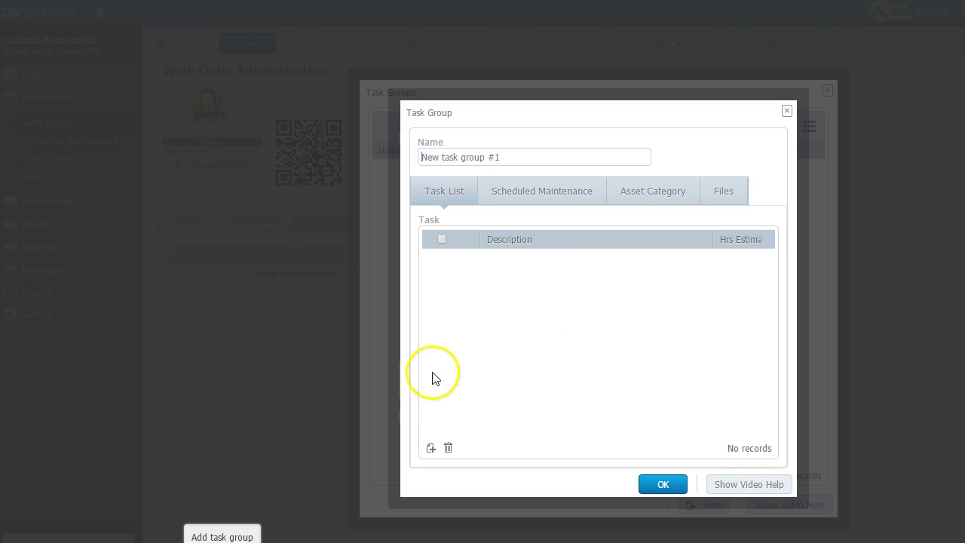
pyautogui.click(787, 110)
pyautogui.click(827, 91)
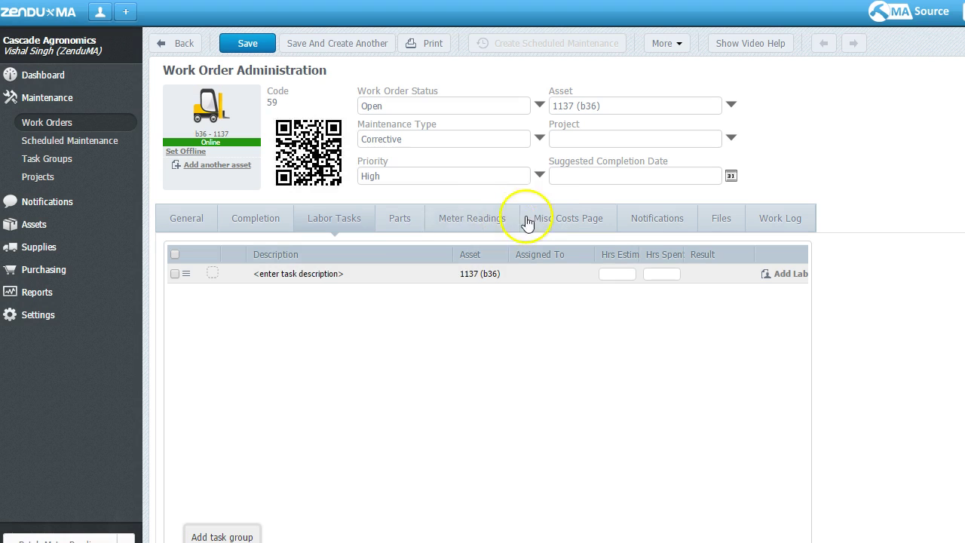
# Examine the work order's new part form and the current stock list, and close both without adding a part
pyautogui.click(413, 226)
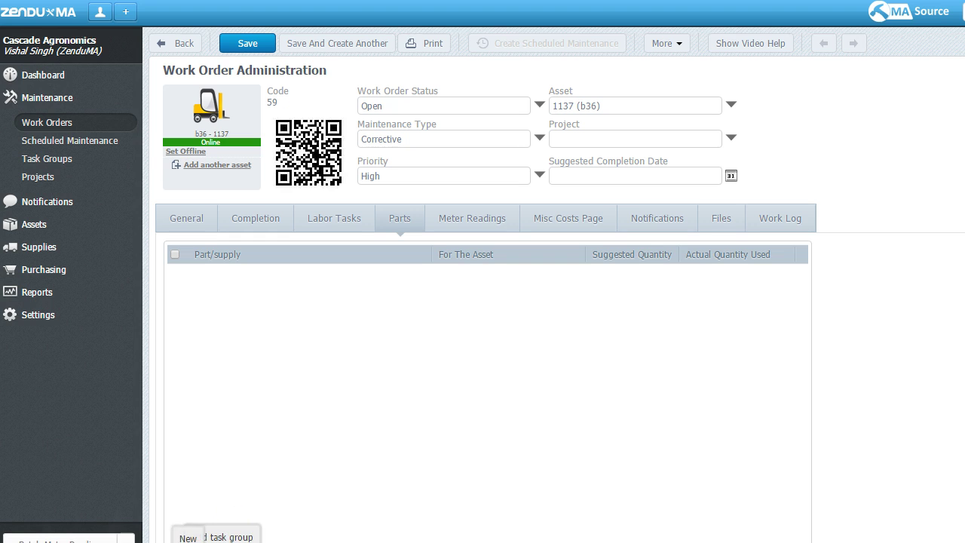
pyautogui.click(189, 532)
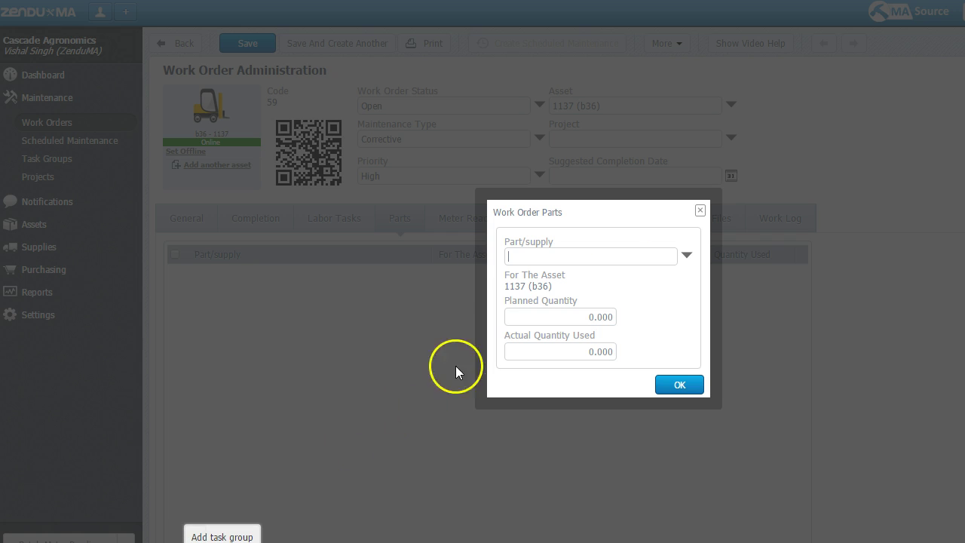
pyautogui.click(687, 257)
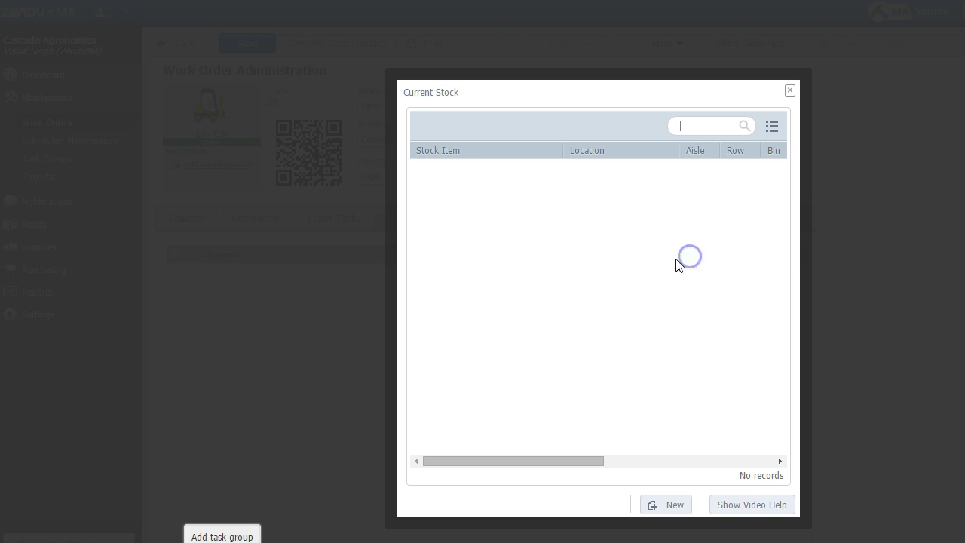
pyautogui.click(790, 90)
pyautogui.click(699, 211)
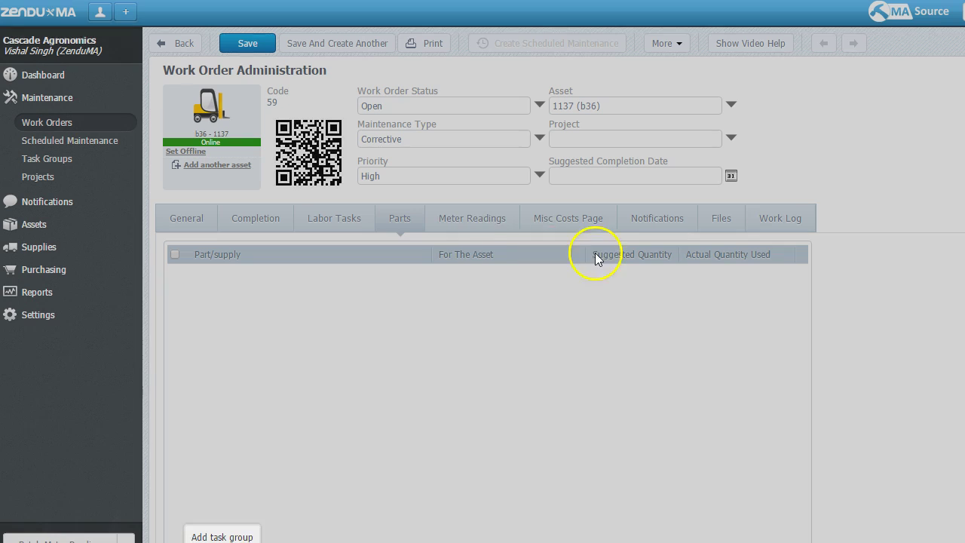
# Review the asset's most recent meter readings and the work order's miscellaneous costs
pyautogui.click(462, 230)
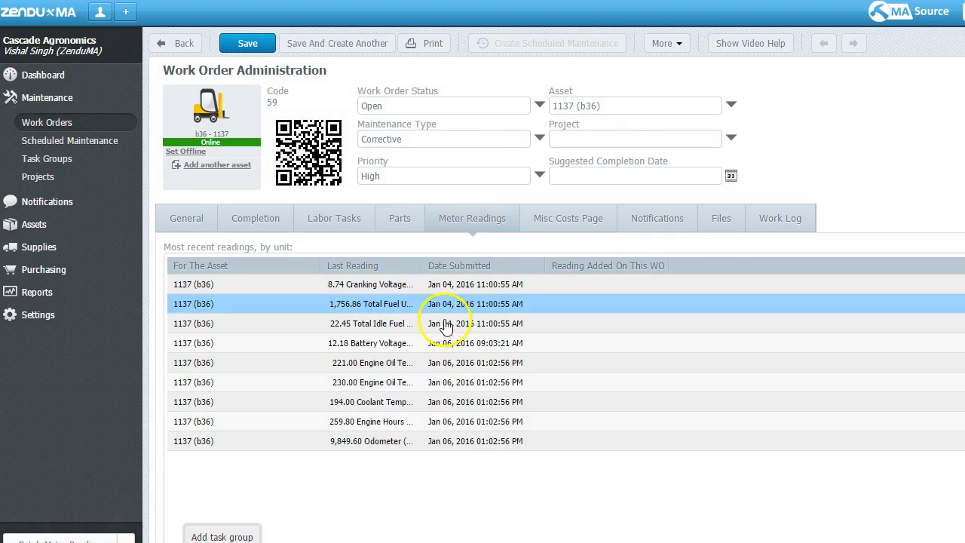
pyautogui.click(587, 216)
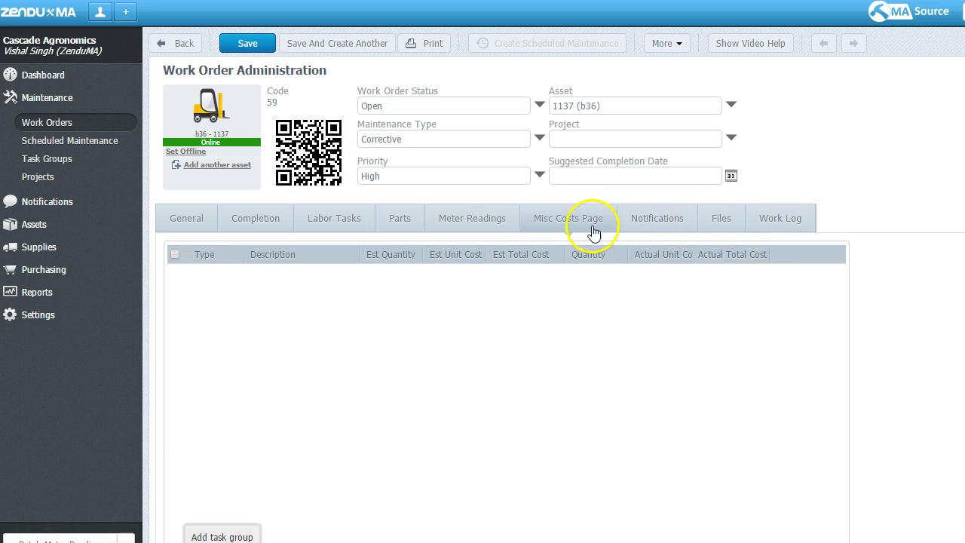
pyautogui.click(501, 227)
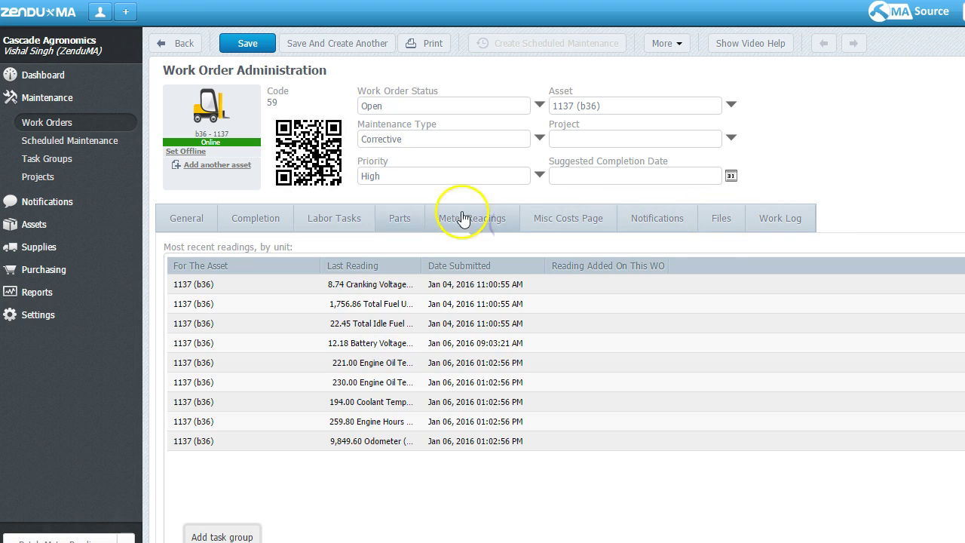
# Create a new scheduled maintenance record and start a new trigger in its scheduling settings
pyautogui.click(75, 141)
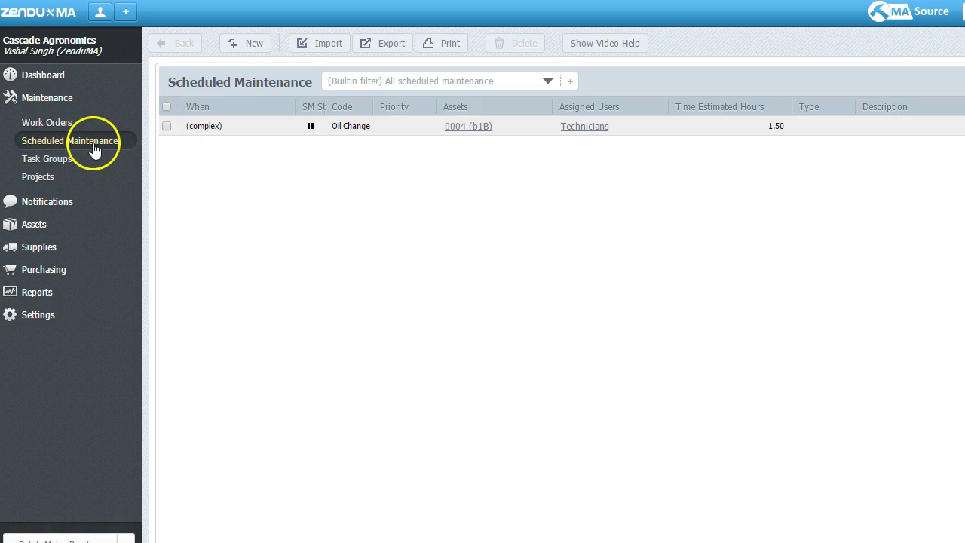
pyautogui.click(255, 42)
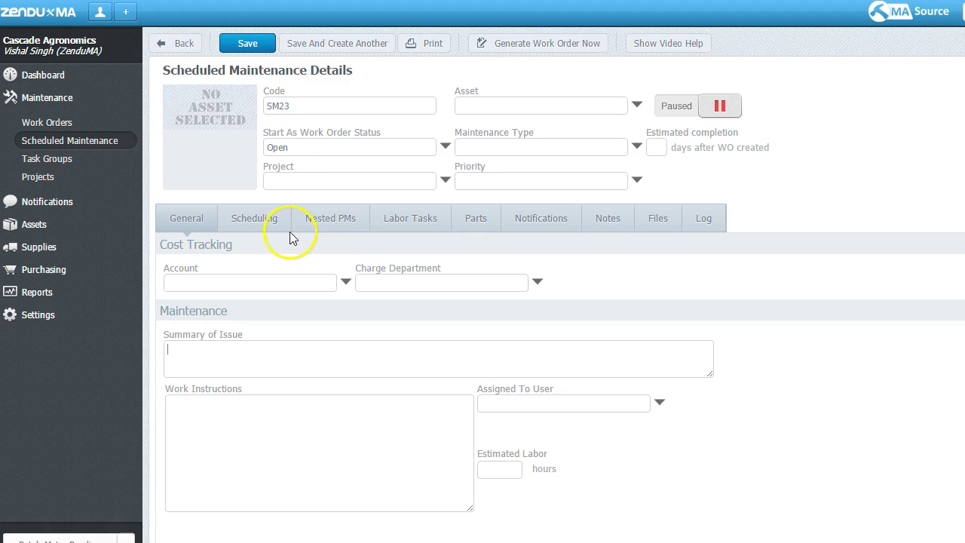
pyautogui.click(254, 230)
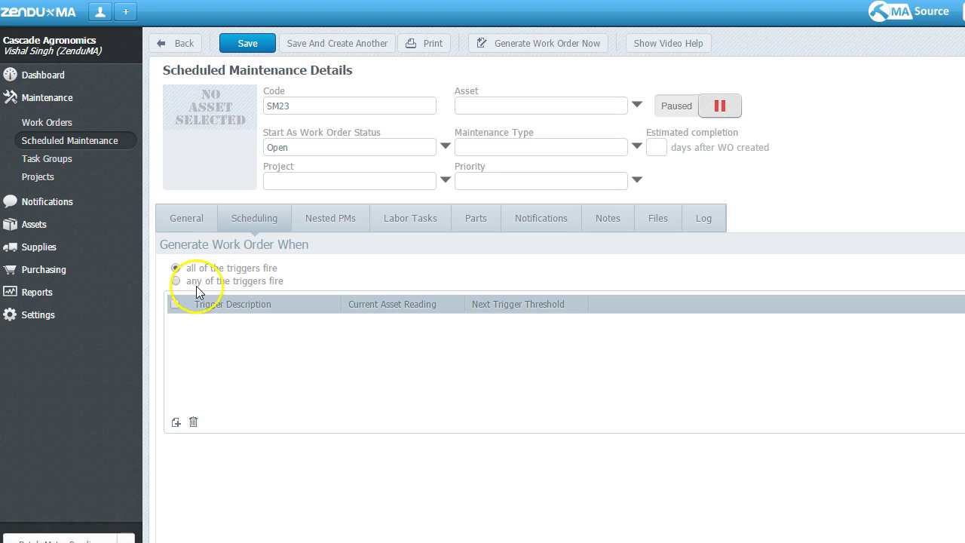
pyautogui.click(174, 422)
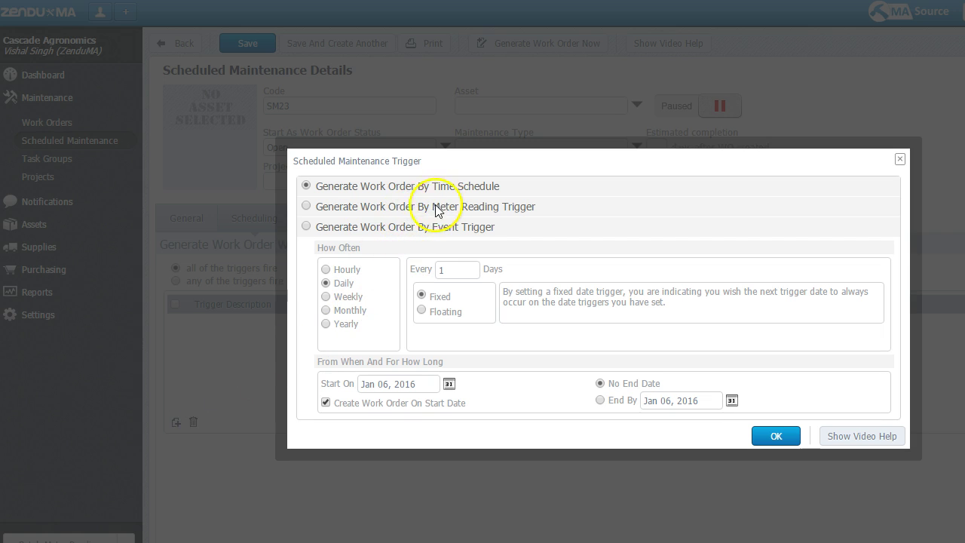
# Try a monthly time schedule for the trigger, then a meter reading trigger with the unit Cranking Voltage (Min) (V)
pyautogui.click(325, 311)
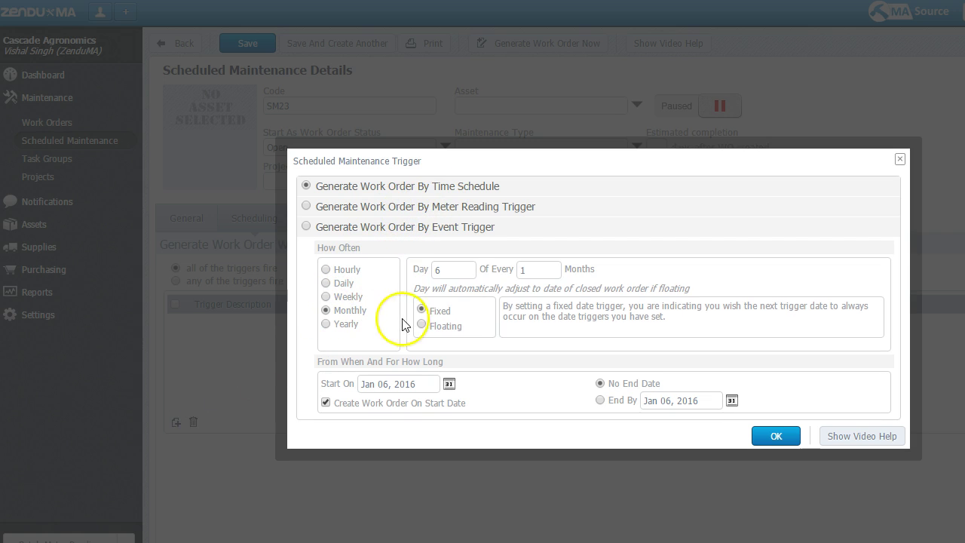
pyautogui.click(307, 207)
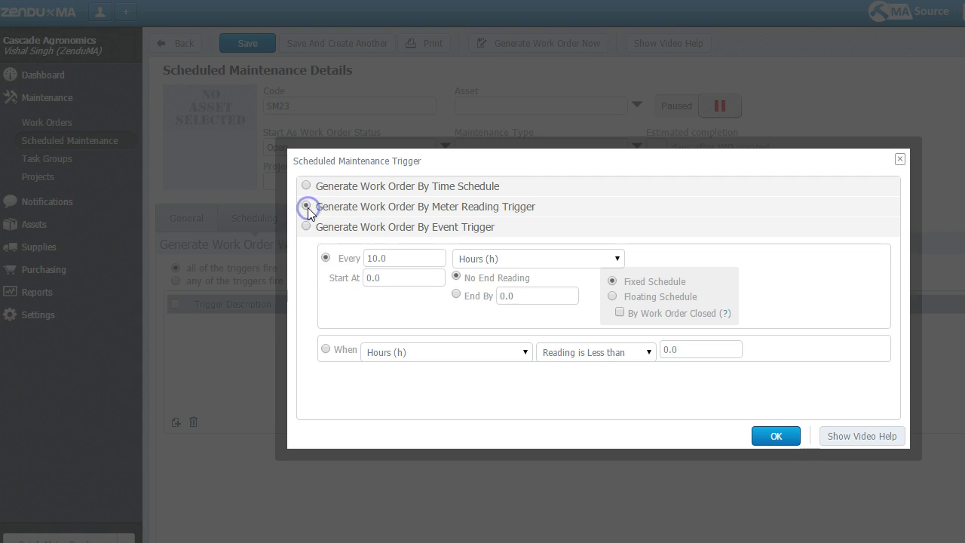
pyautogui.click(533, 265)
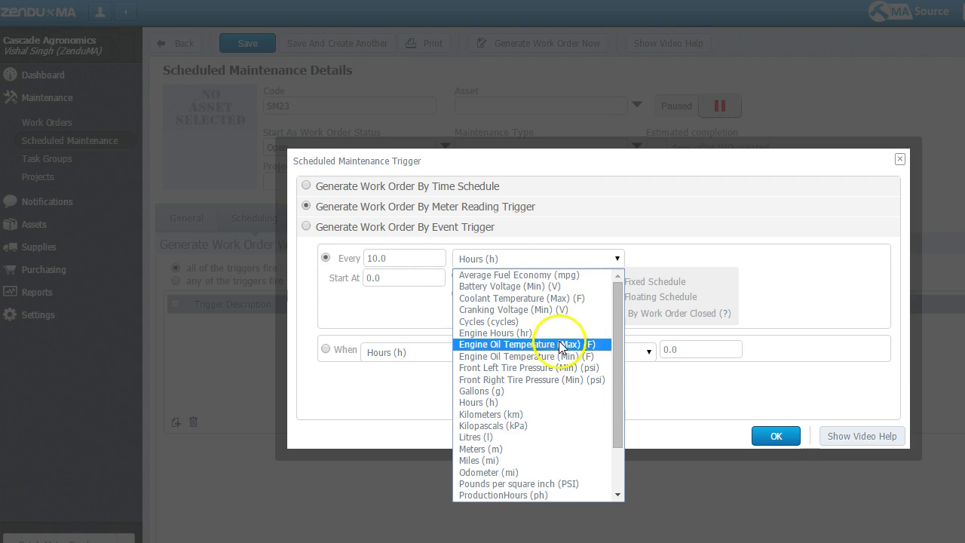
pyautogui.moveTo(618, 360); pyautogui.dragTo(618, 487)
pyautogui.scroll(2, 555, 322)
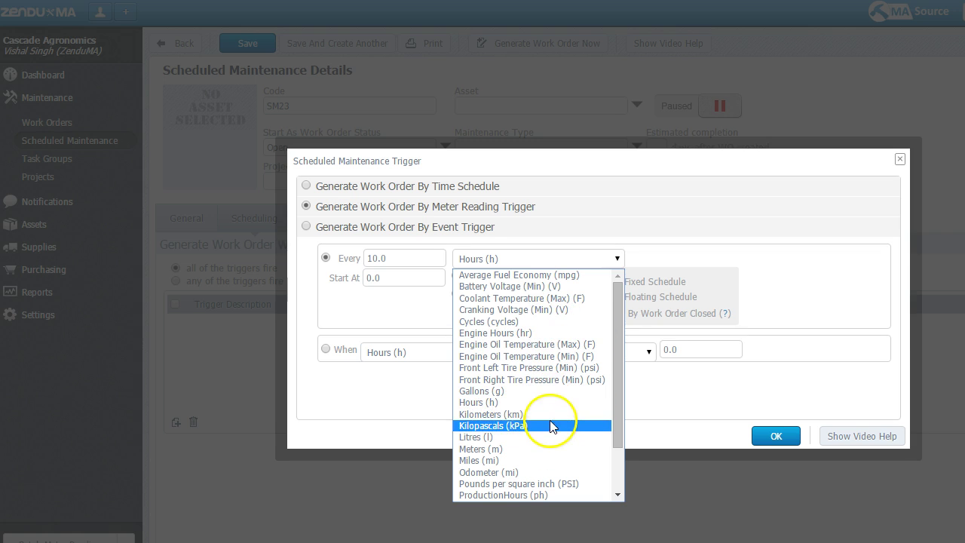
pyautogui.scroll(-2, 547, 437)
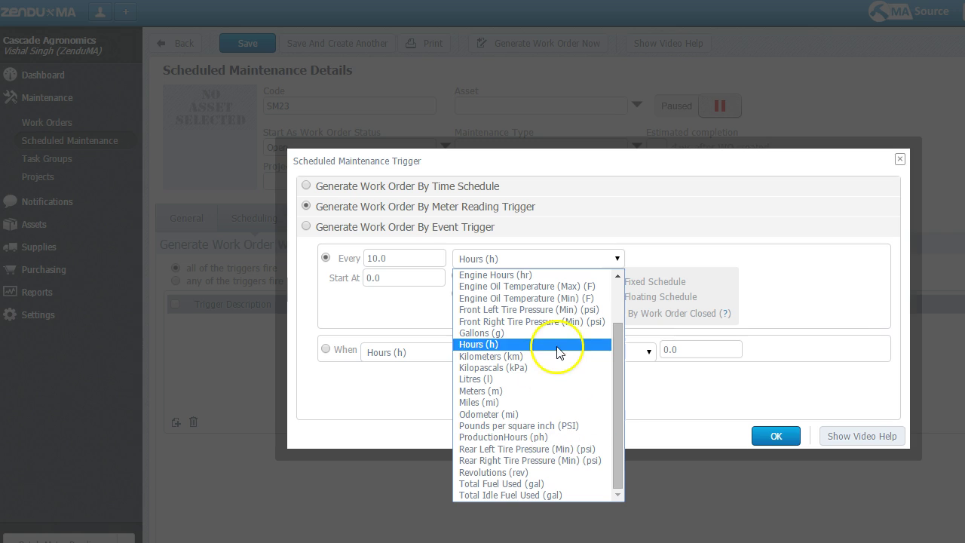
pyautogui.scroll(2, 564, 325)
pyautogui.click(561, 309)
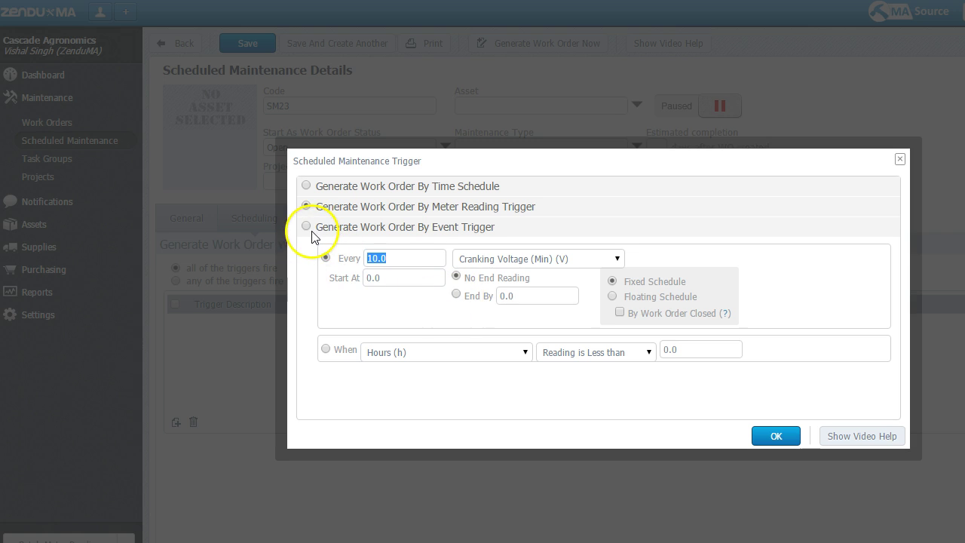
# Set the meter reading trigger to every 1000 Odometer (mi), then select the reading condition for Hours (h) less than 100000
pyautogui.click(529, 258)
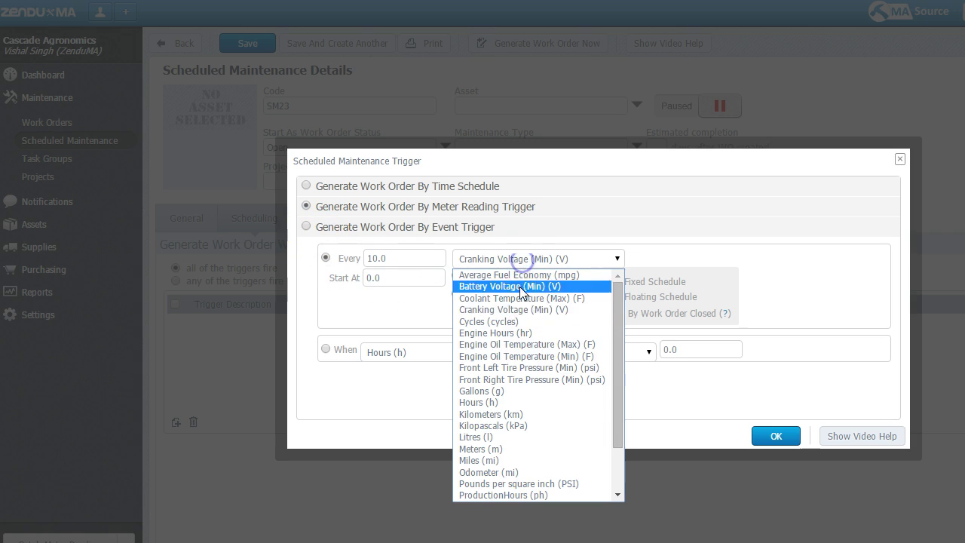
pyautogui.click(533, 471)
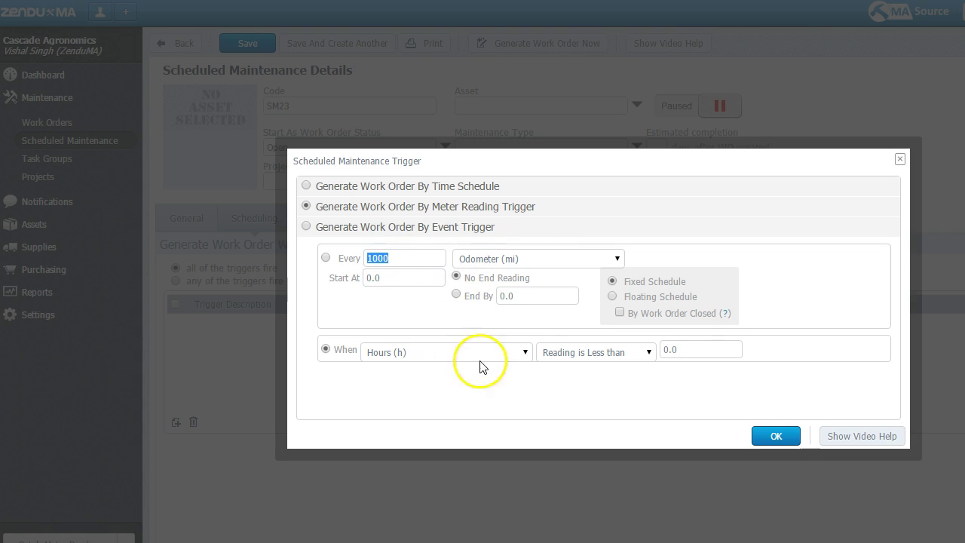
pyautogui.click(695, 354)
pyautogui.write('100000')
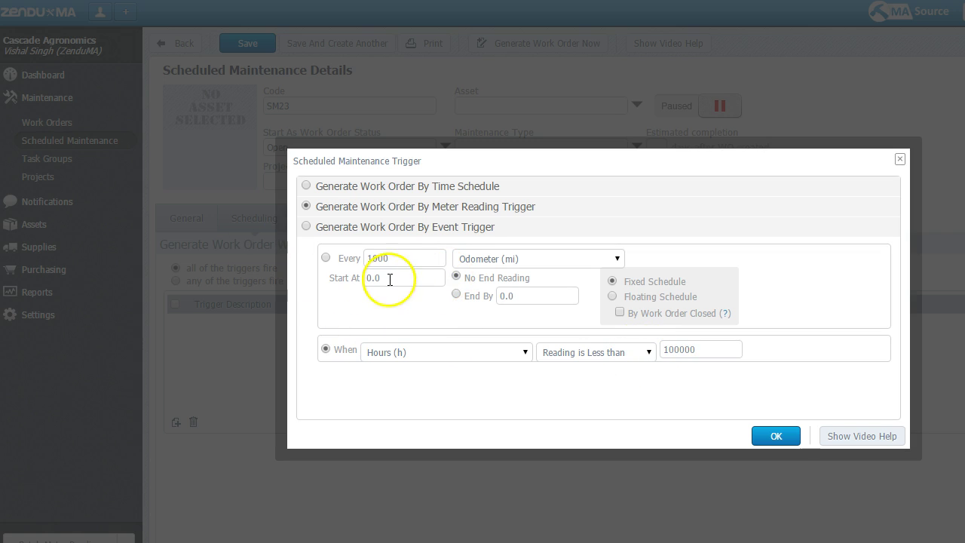
# Make the trigger generate a work order on every occurrence of event 177 - Transmission Oil Temperature, and confirm it
pyautogui.click(306, 226)
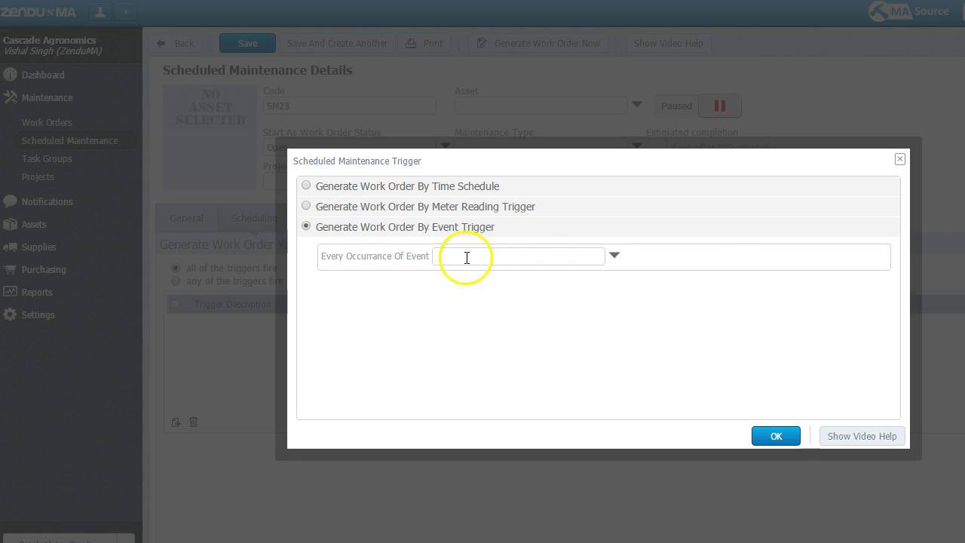
pyautogui.click(616, 258)
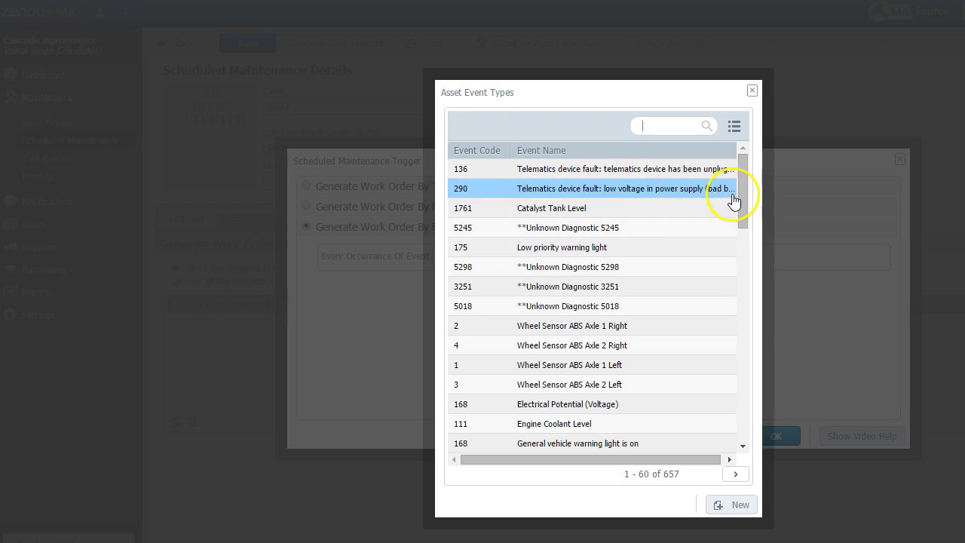
pyautogui.moveTo(742, 191); pyautogui.dragTo(750, 426)
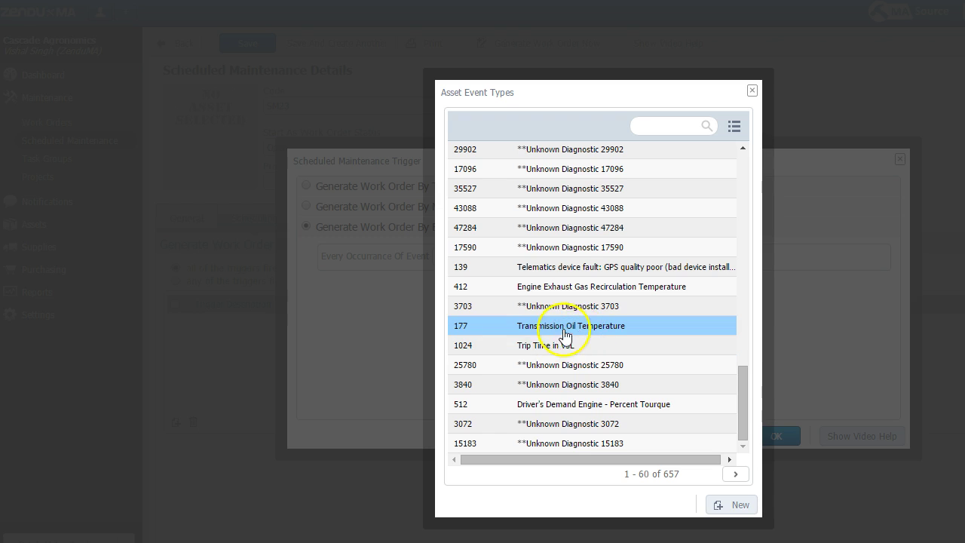
pyautogui.click(609, 335)
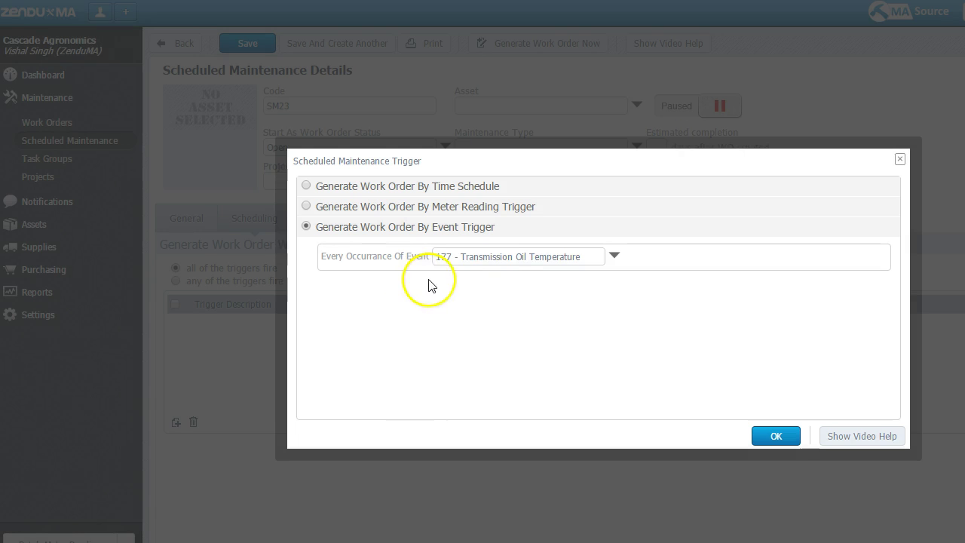
pyautogui.click(766, 436)
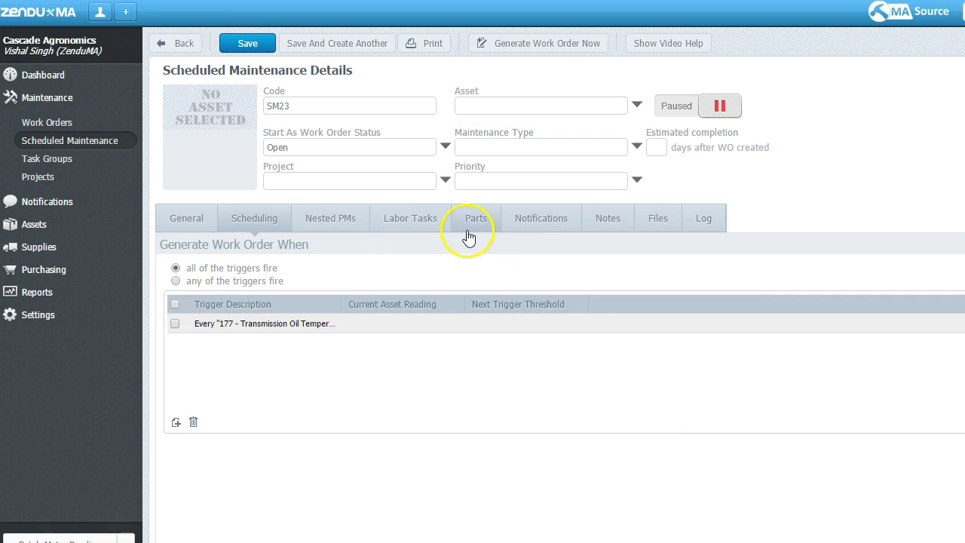
# Examine the scheduled maintenance's new part form and the current stock list, and close both without adding a part
pyautogui.click(467, 232)
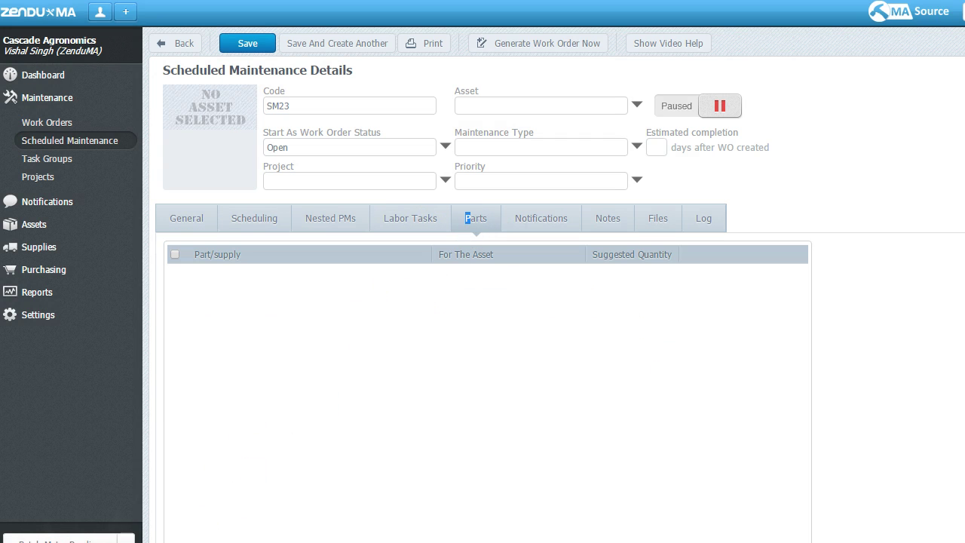
pyautogui.click(187, 537)
pyautogui.click(685, 286)
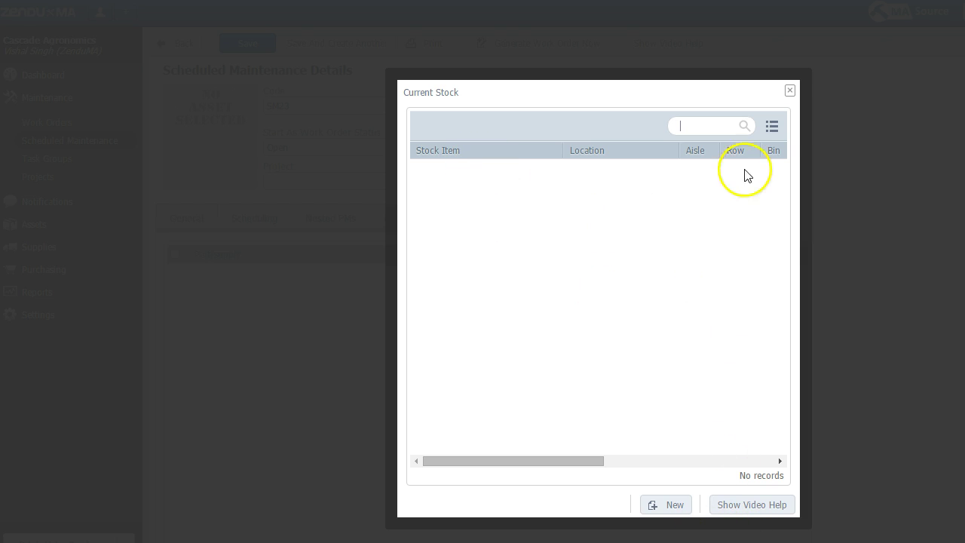
pyautogui.click(792, 89)
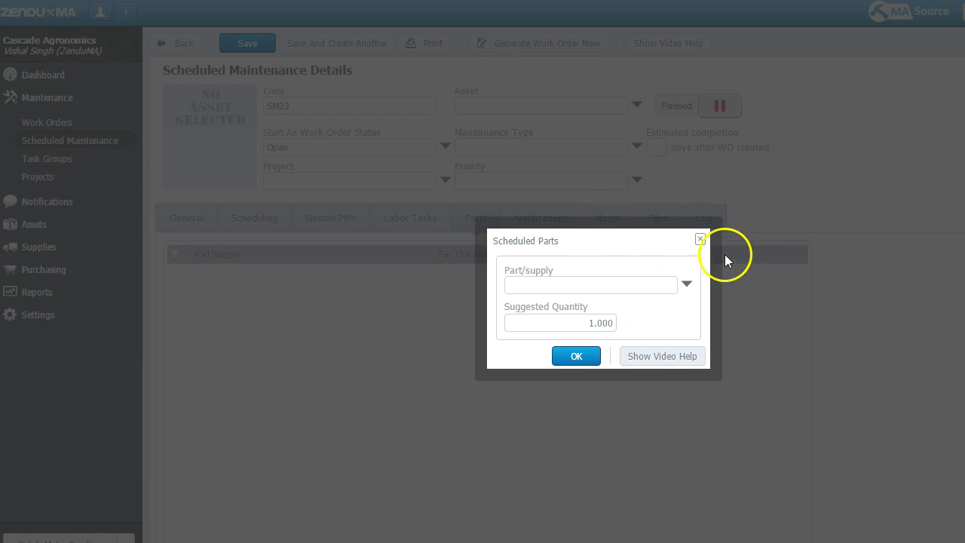
pyautogui.click(703, 240)
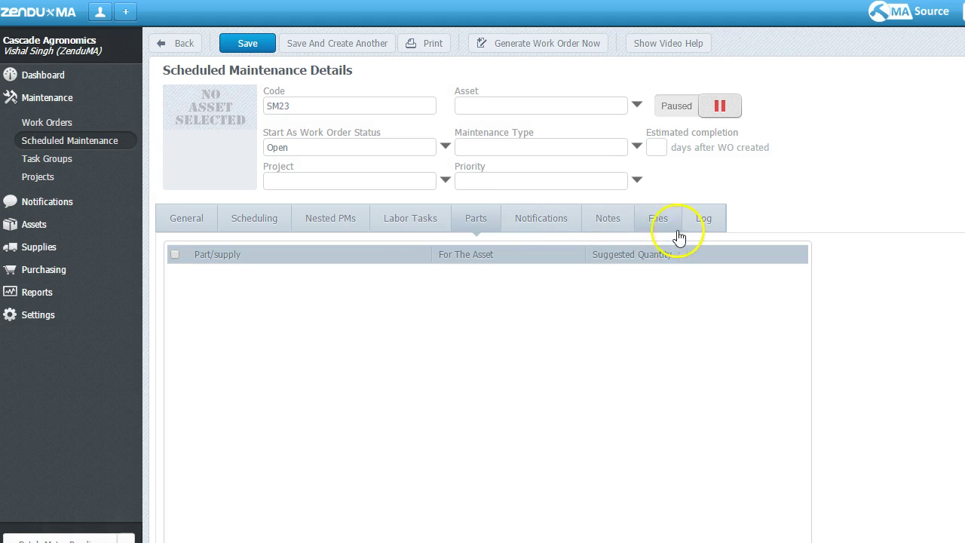
# Review the scheduled maintenance record's labor tasks, nested PMs and scheduling triggers
pyautogui.click(407, 220)
pyautogui.click(332, 220)
pyautogui.click(236, 215)
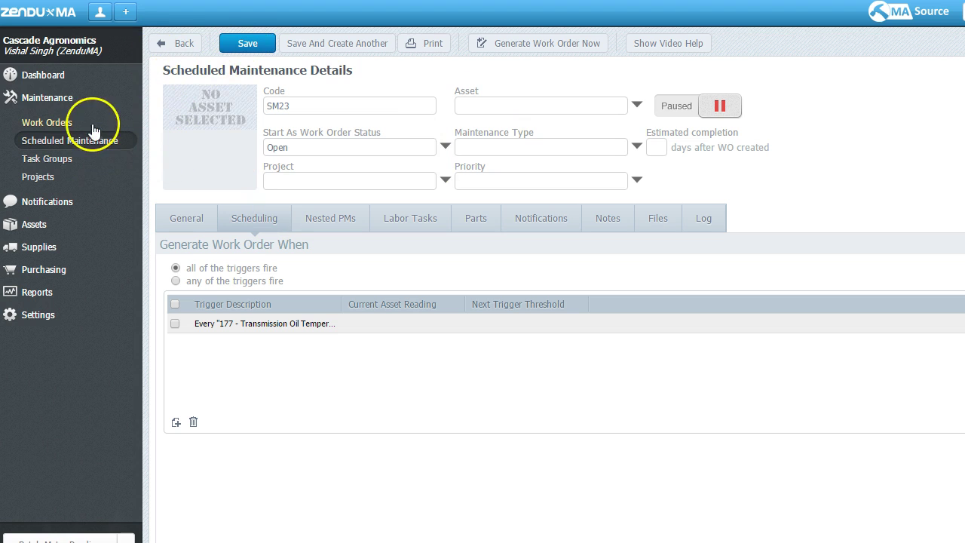
# Look at the notifications inbox, and open equipment 1137 from the assets list to review its general information
pyautogui.click(60, 204)
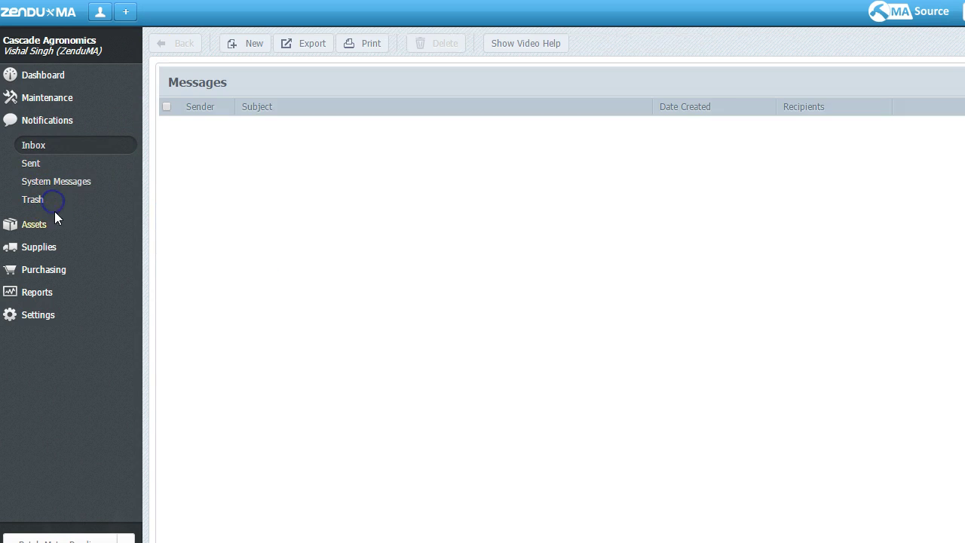
pyautogui.click(52, 224)
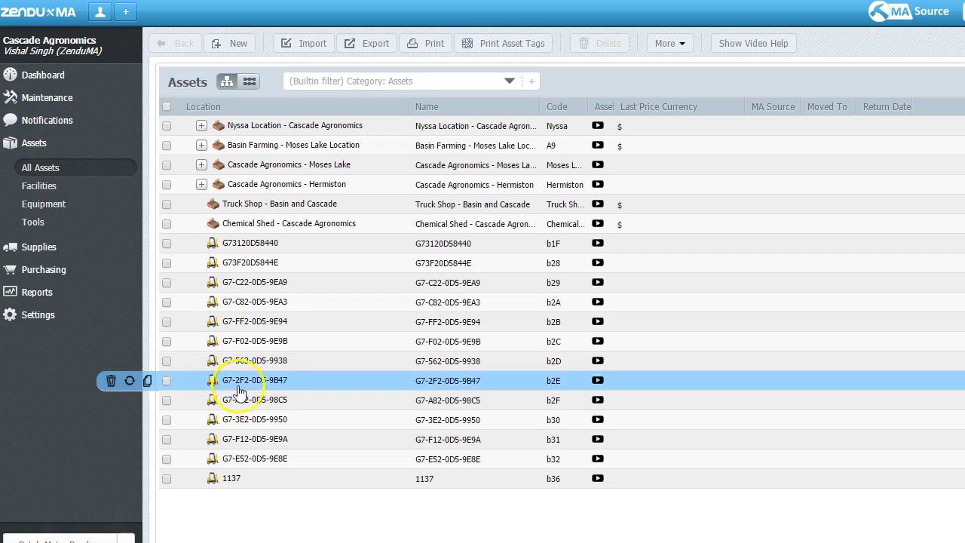
pyautogui.click(339, 483)
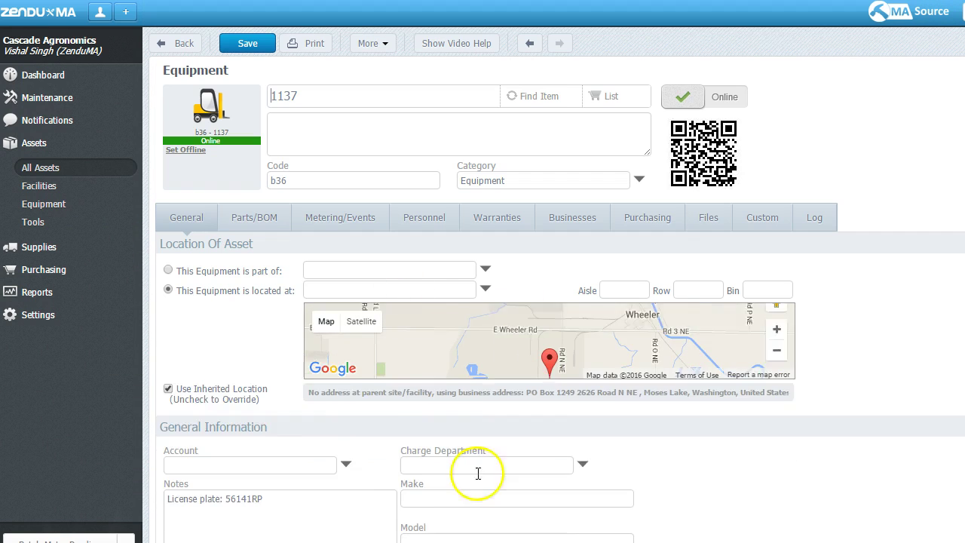
pyautogui.scroll(-1, 392, 499)
pyautogui.scroll(-1, 413, 480)
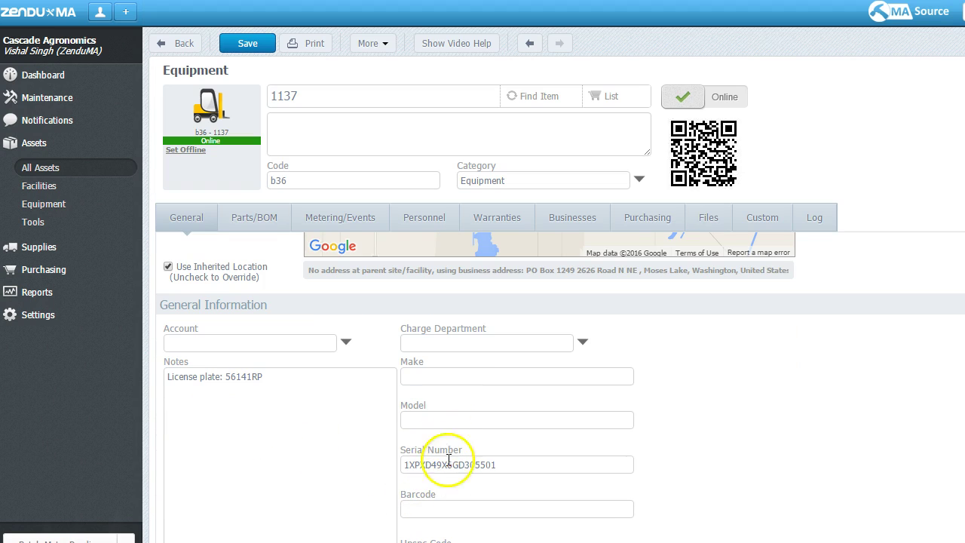
# Review the parts, meter readings, warranties, businesses and purchasing information of equipment 1137
pyautogui.click(255, 219)
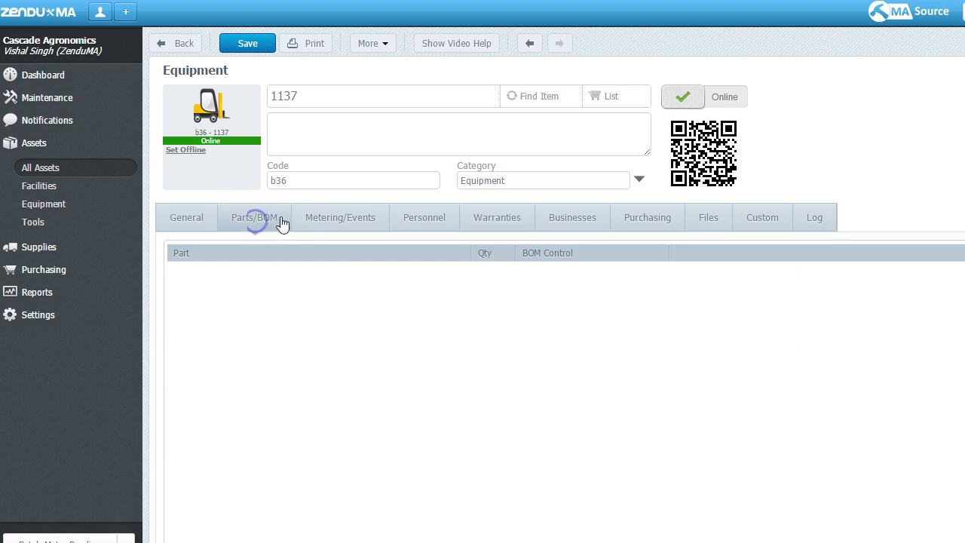
pyautogui.click(319, 214)
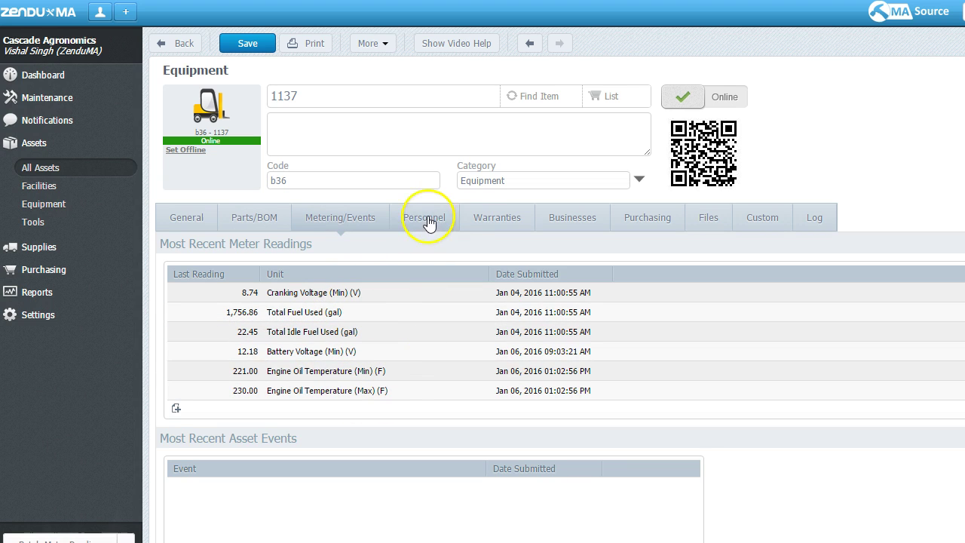
pyautogui.click(474, 218)
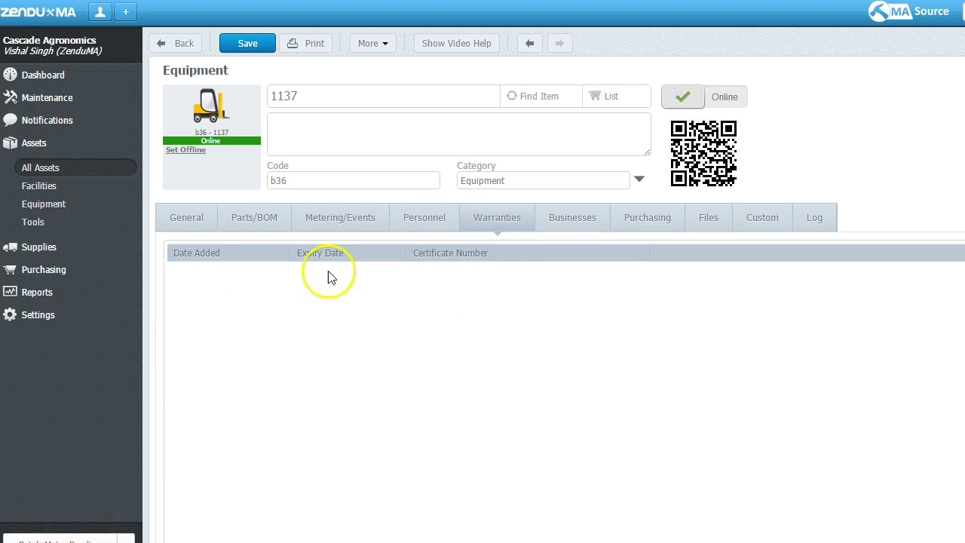
pyautogui.click(580, 228)
pyautogui.click(670, 226)
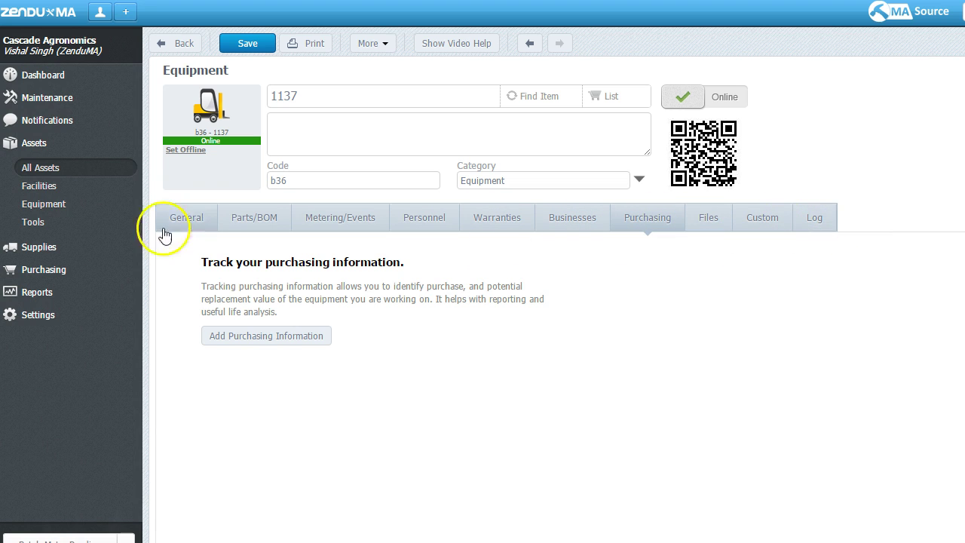
# Try to submit a blank purchase request from the purchase planning board, and close the form without adding one
pyautogui.click(93, 261)
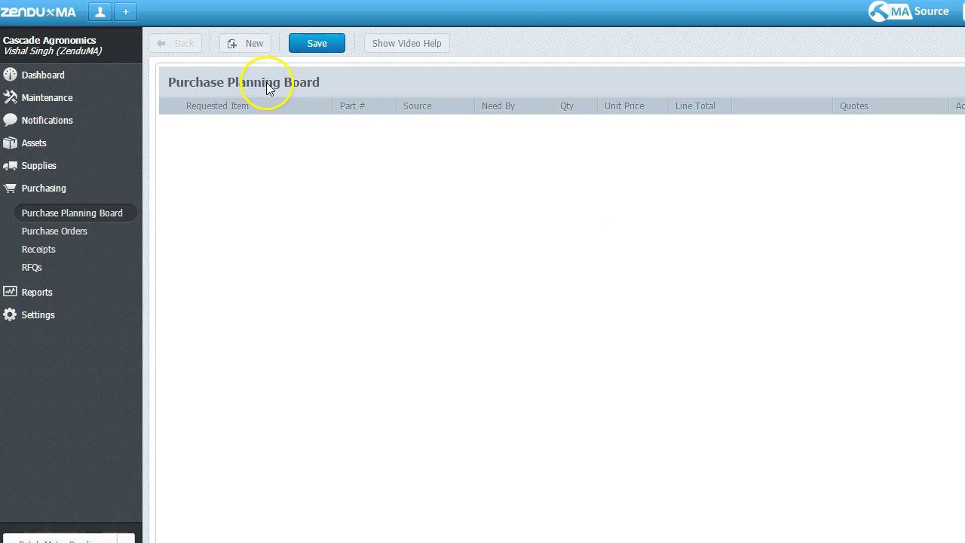
pyautogui.click(246, 47)
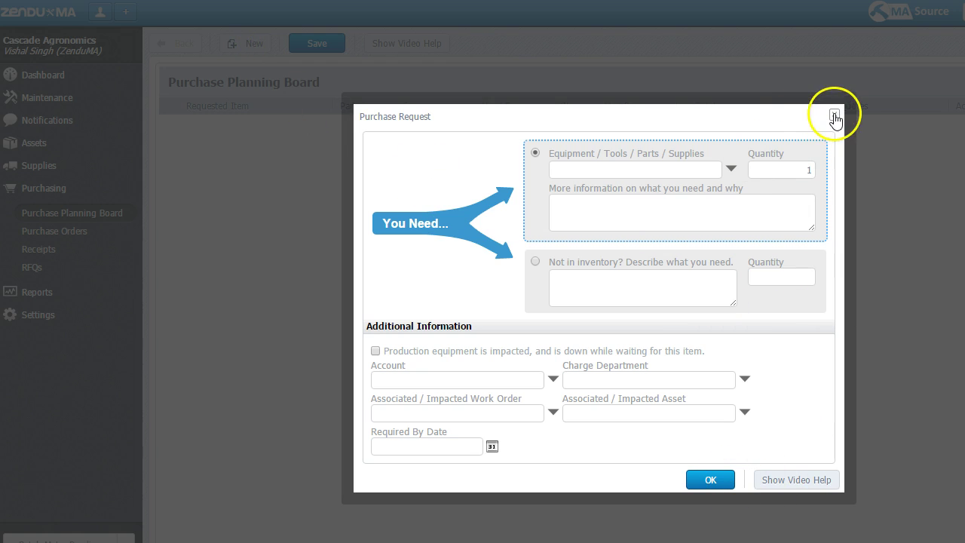
pyautogui.click(710, 478)
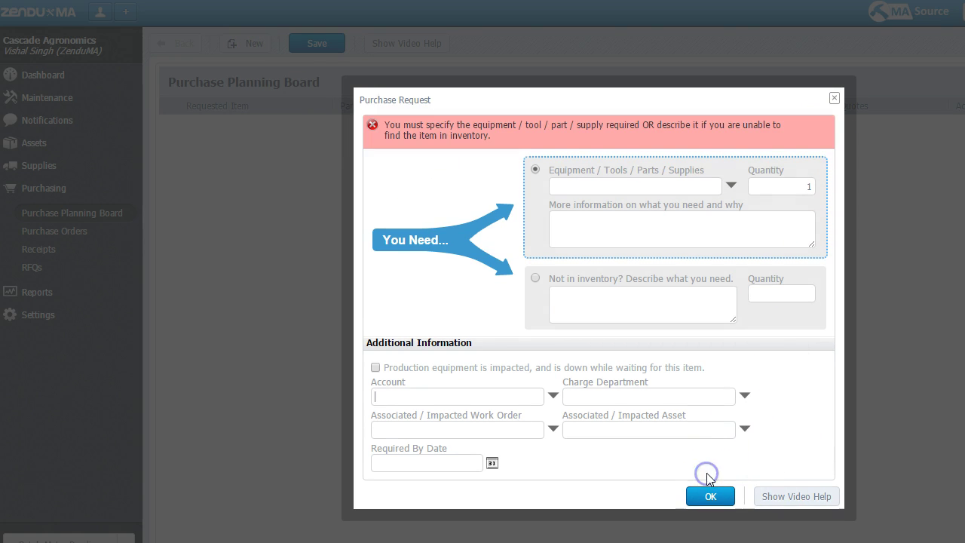
pyautogui.click(833, 97)
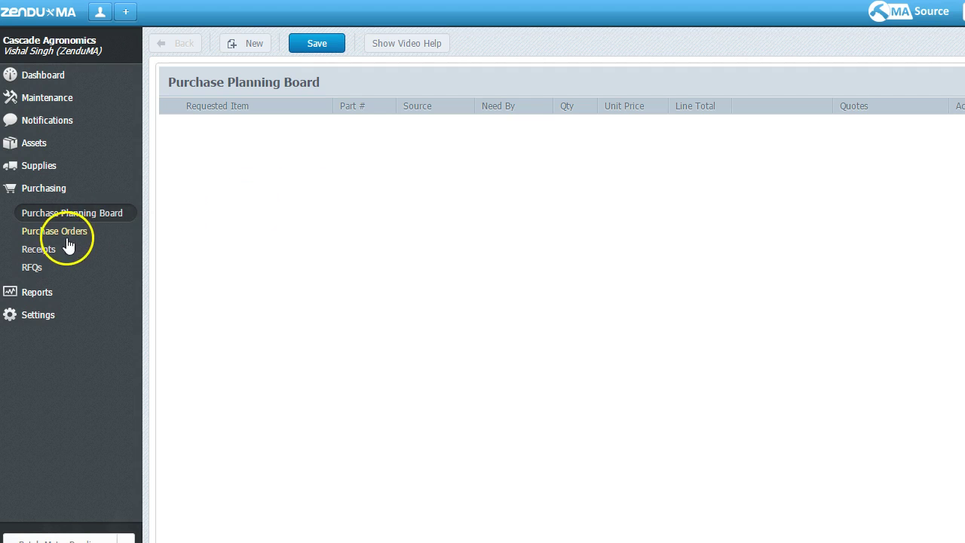
# Start a new part record in parts and supplies, and examine its name and stock details
pyautogui.click(61, 174)
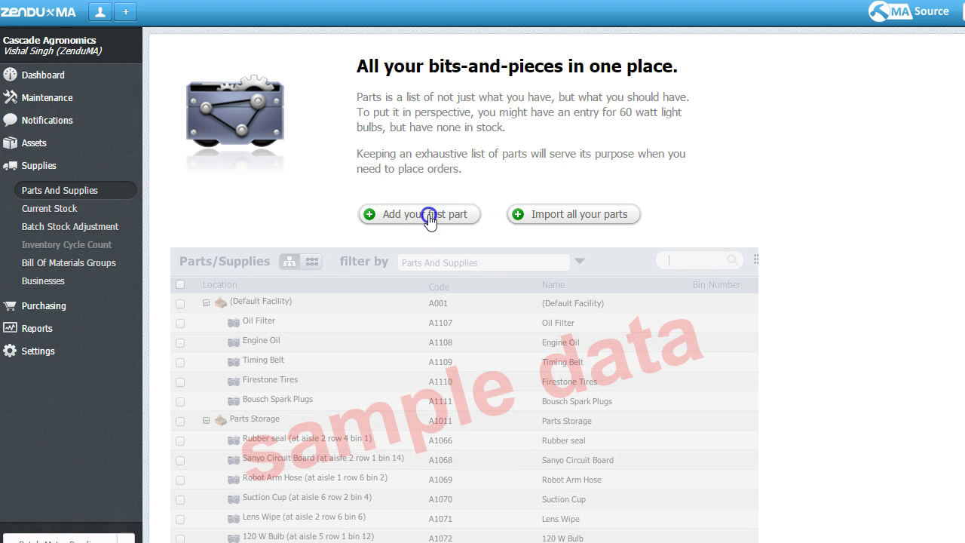
pyautogui.click(429, 216)
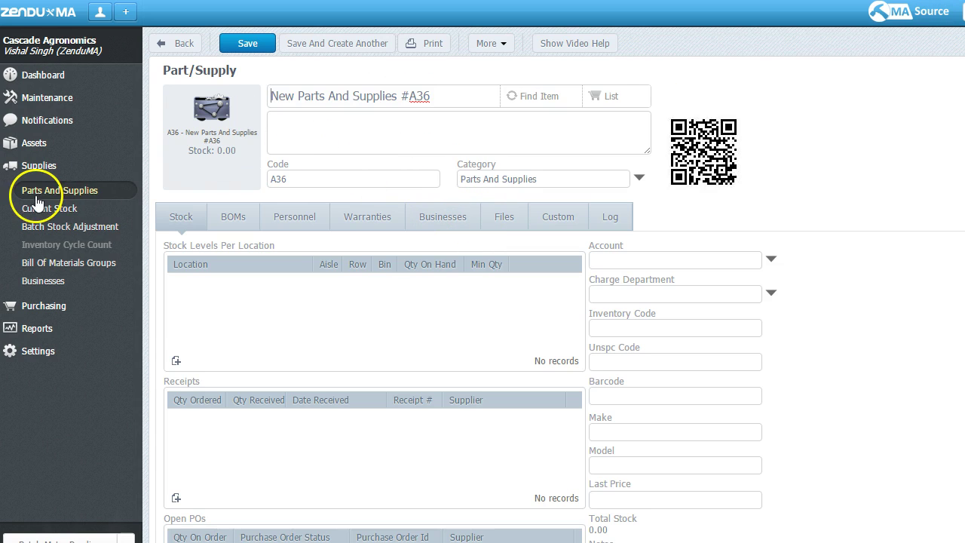
pyautogui.moveTo(457, 99); pyautogui.dragTo(266, 95)
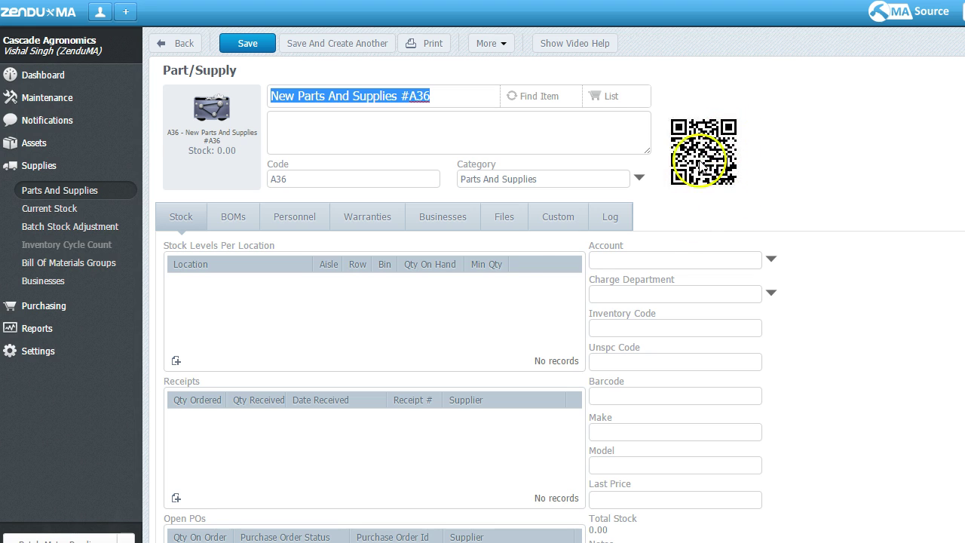
pyautogui.click(475, 308)
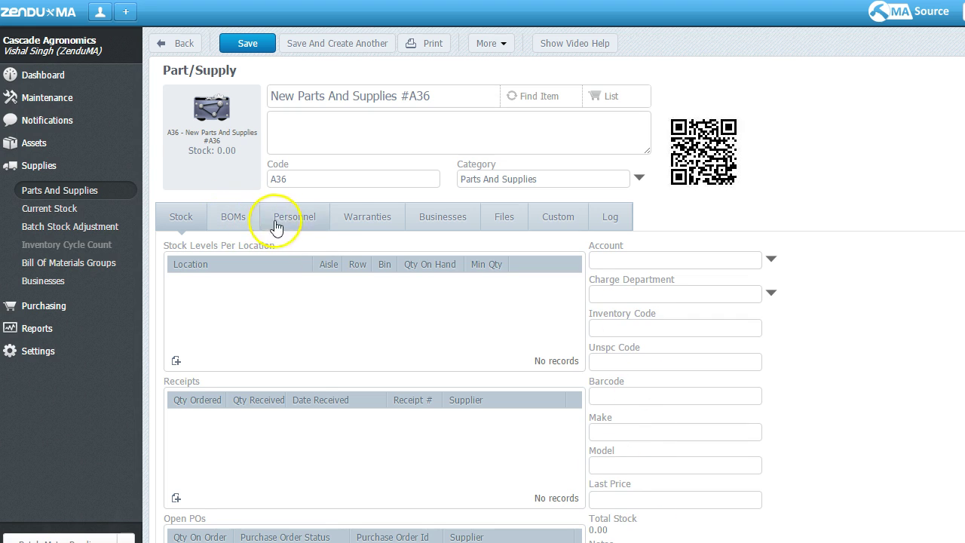
# Check the new part's warranties, and look over the supplies section's current stock list and bill of materials groups
pyautogui.click(366, 218)
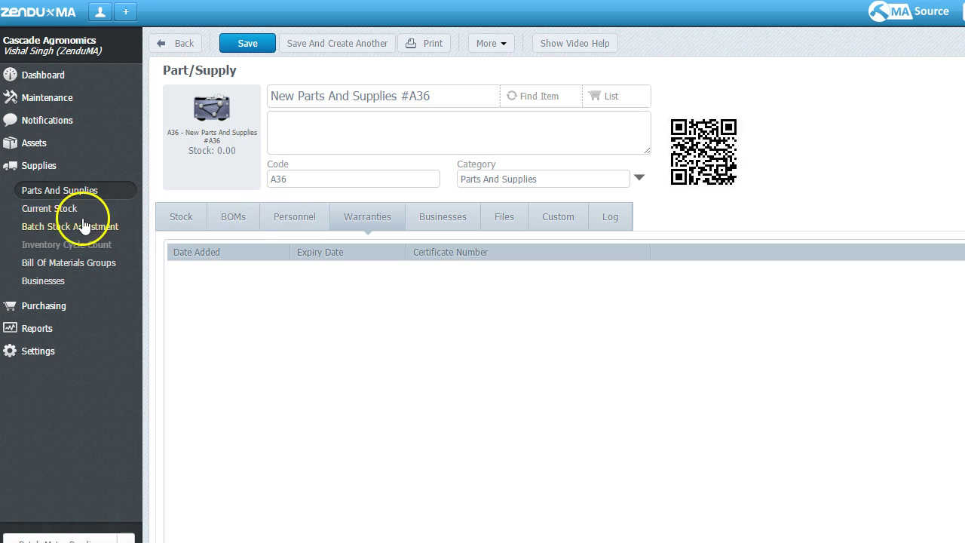
pyautogui.click(63, 209)
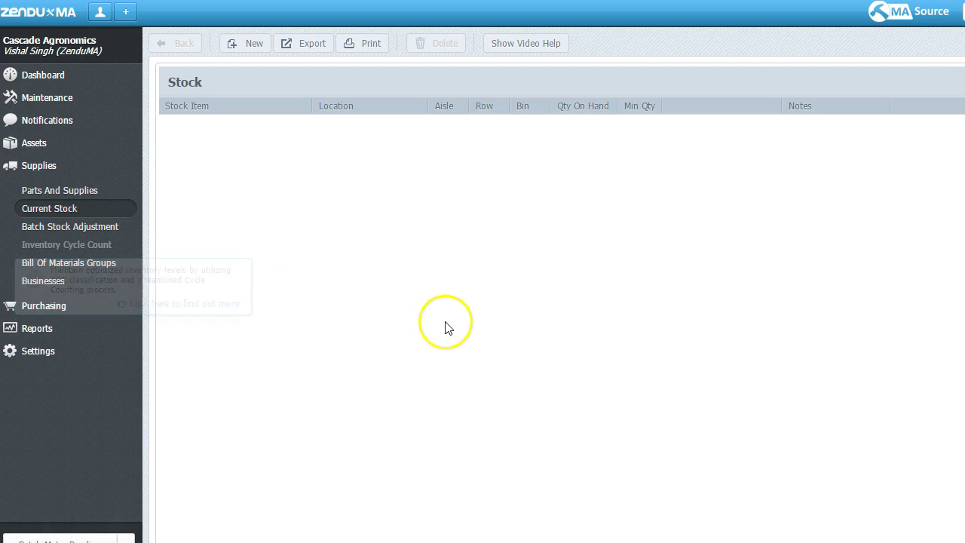
pyautogui.click(108, 264)
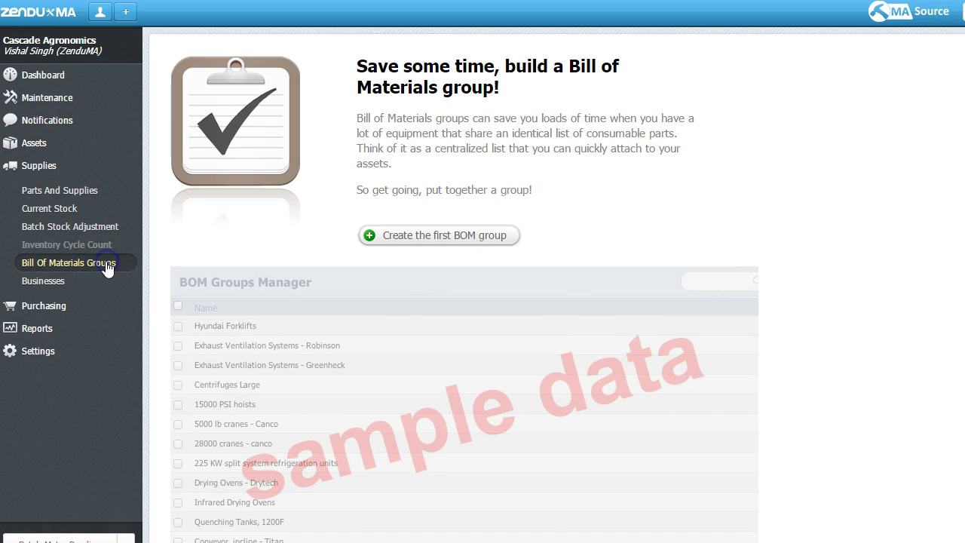
# Look over the purchase planning board and the list of available reports, and return to the dashboard overview
pyautogui.click(76, 306)
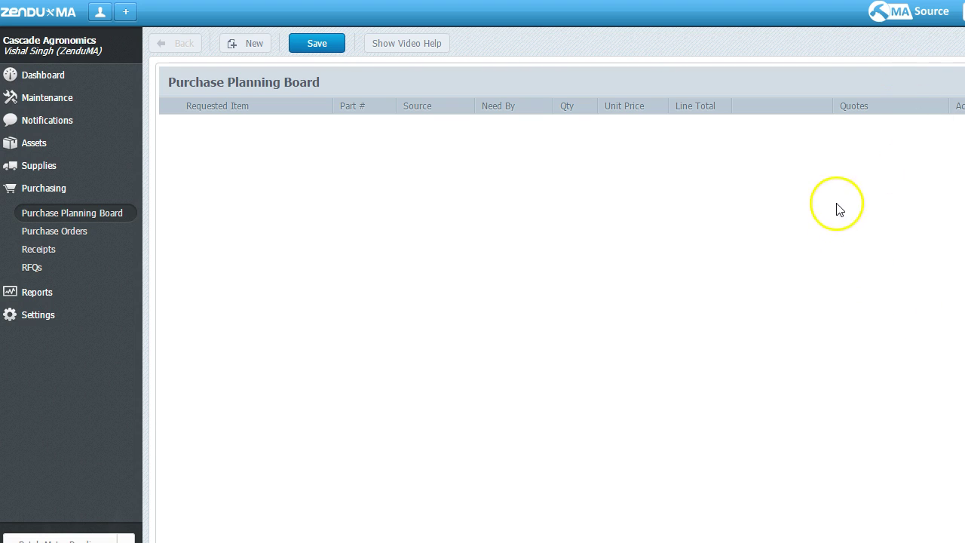
pyautogui.click(47, 281)
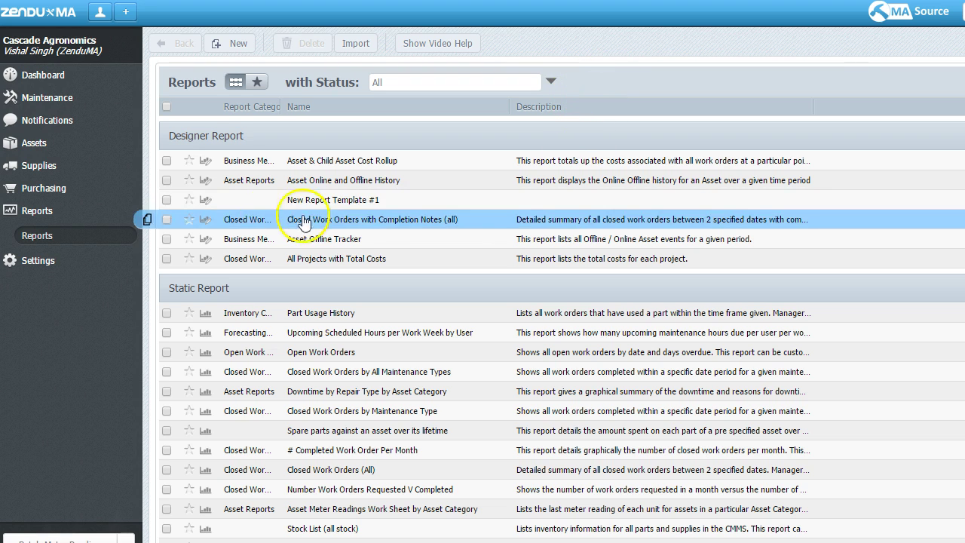
pyautogui.click(74, 83)
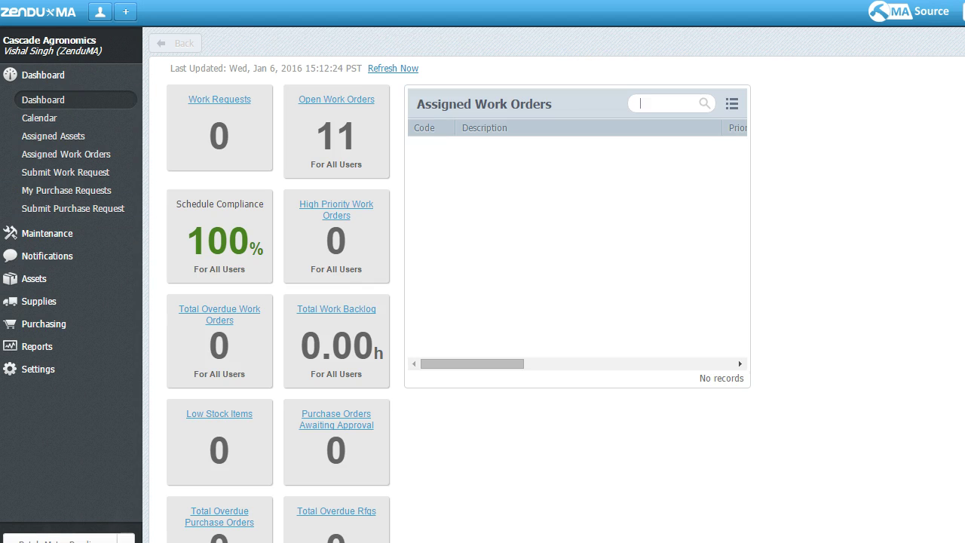